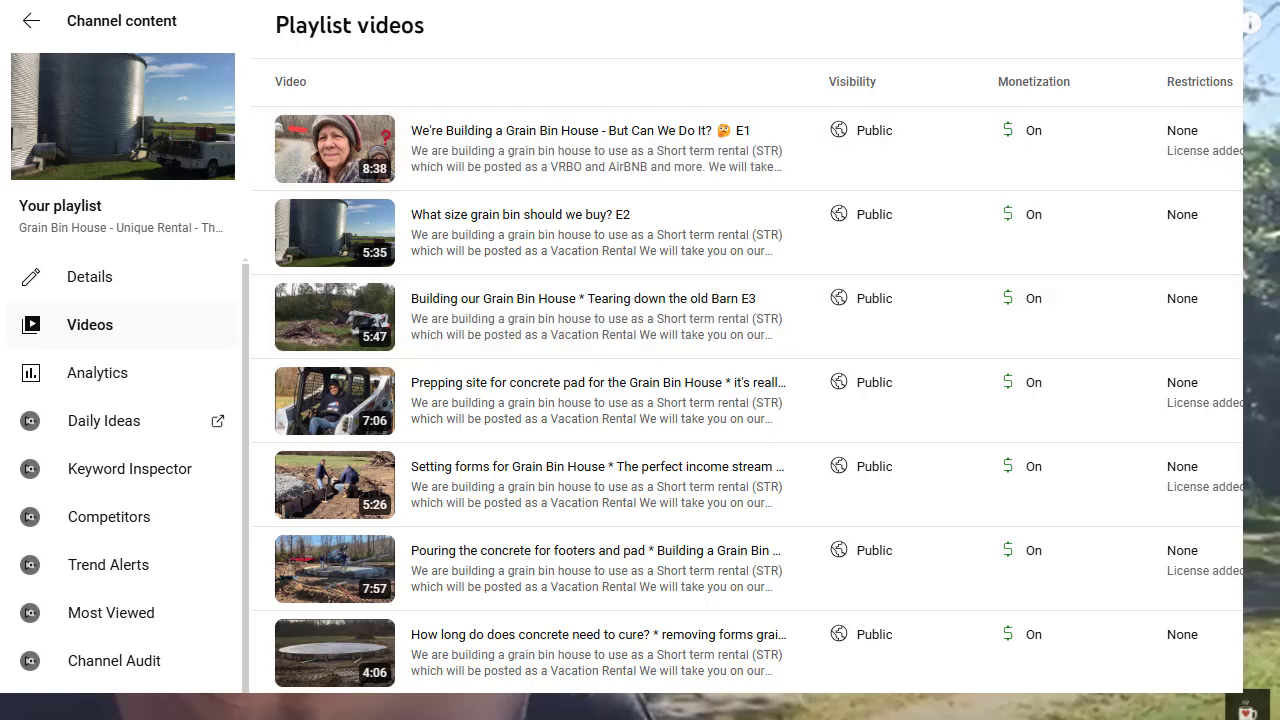
scroll(747, 400, down, 1)
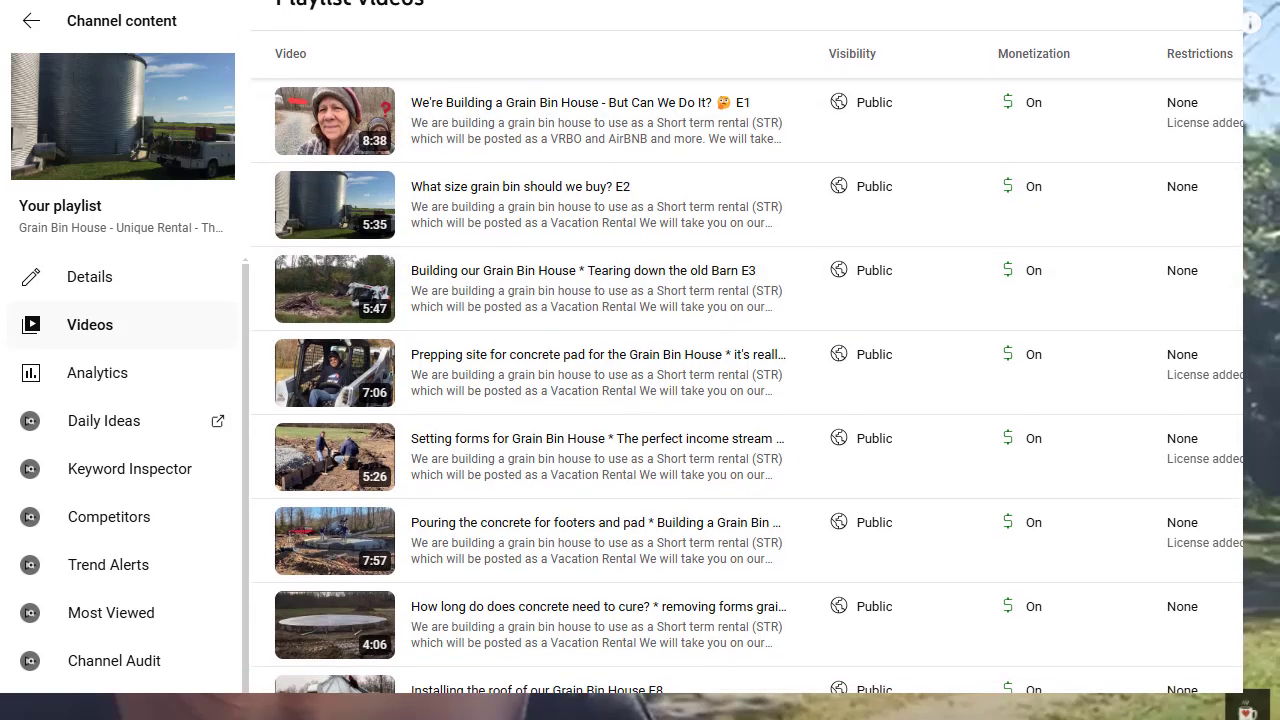
scroll(747, 365, down, 2)
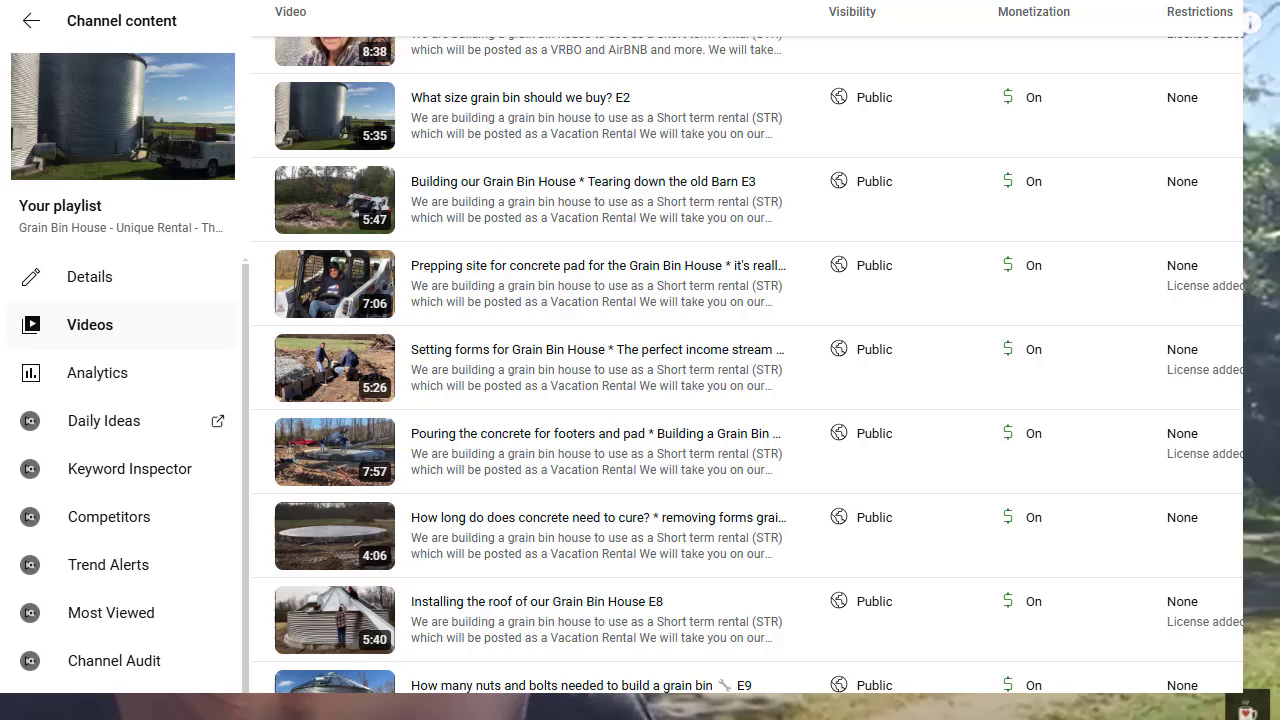
scroll(747, 365, down, 5)
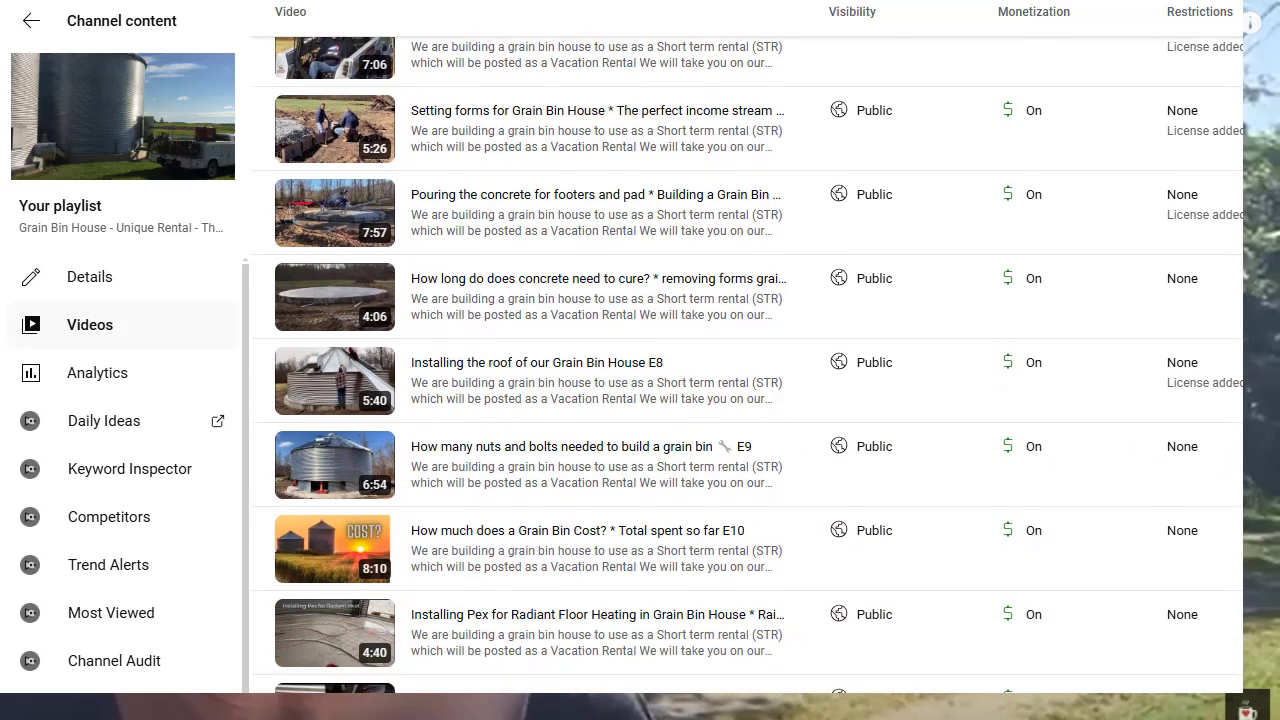
scroll(747, 365, down, 4)
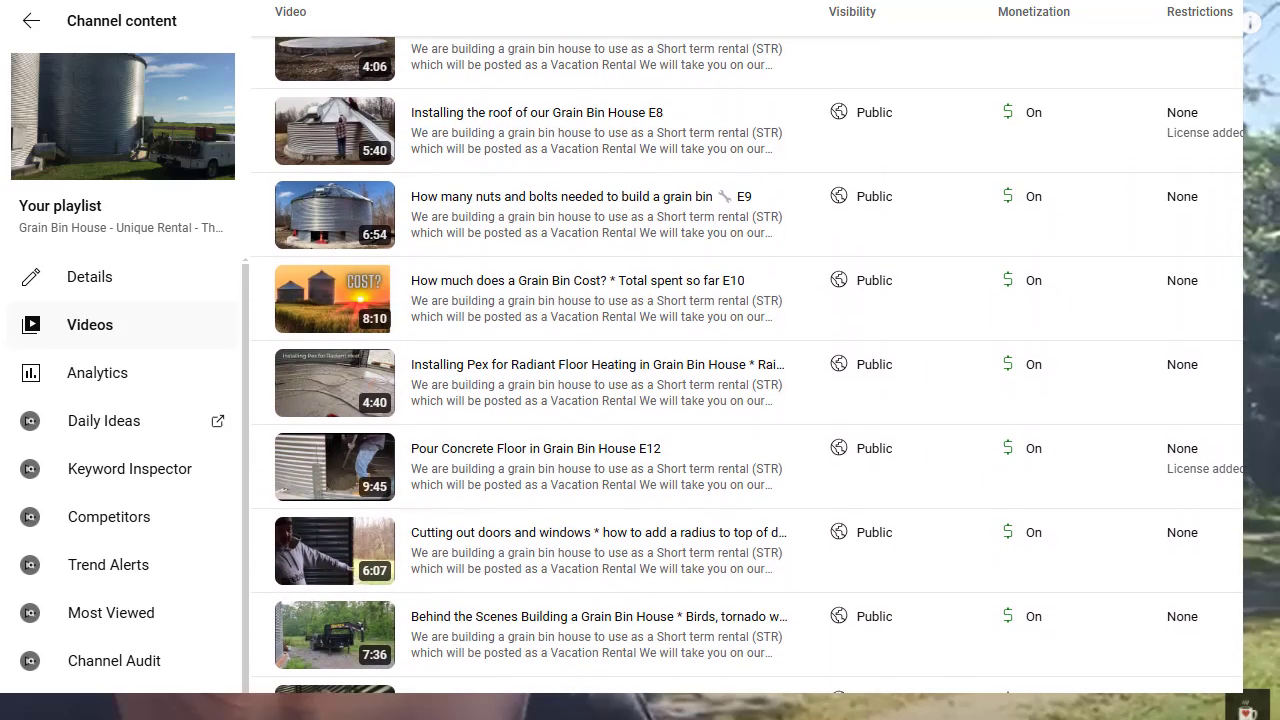
scroll(747, 365, down, 4)
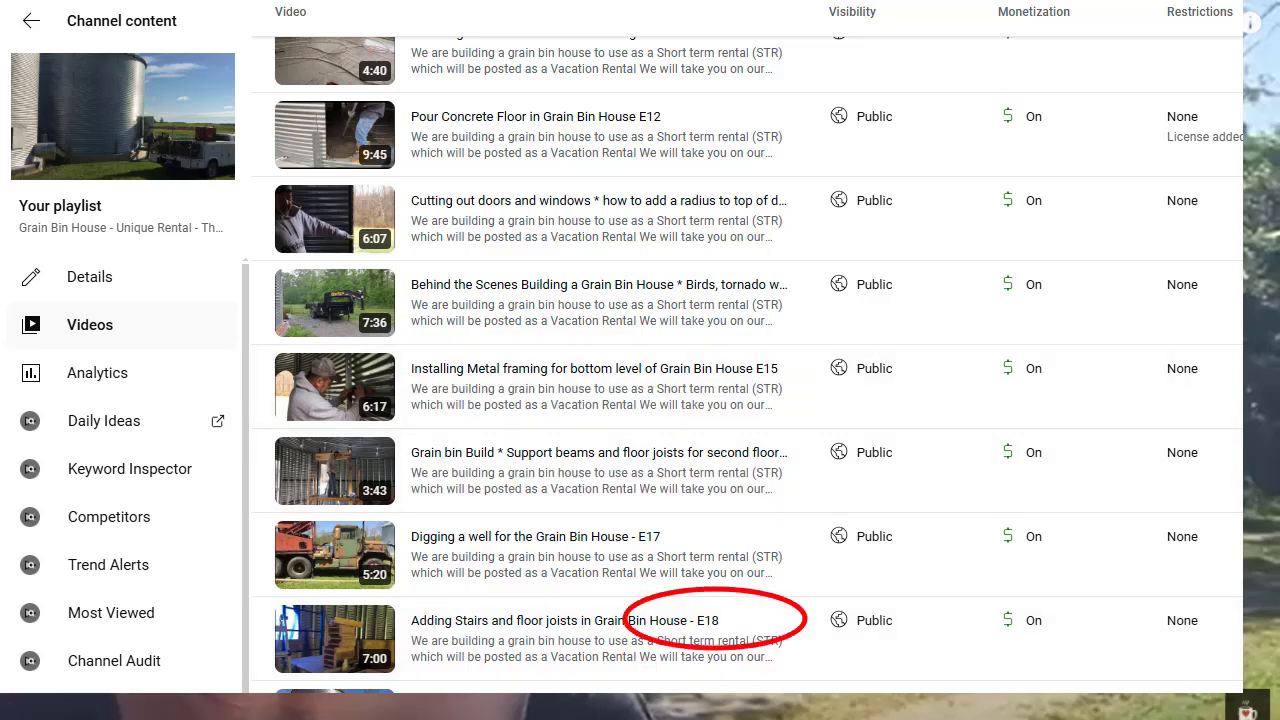
scroll(747, 365, down, 1)
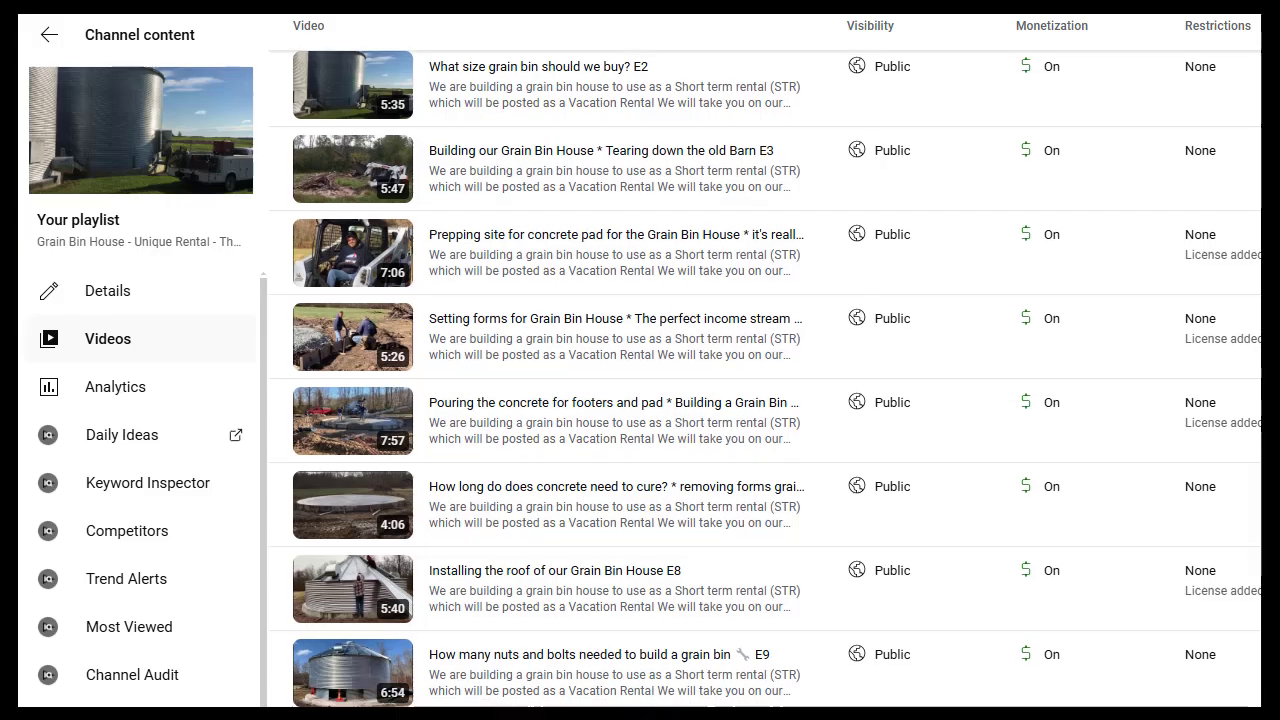
scroll(765, 380, down, 1)
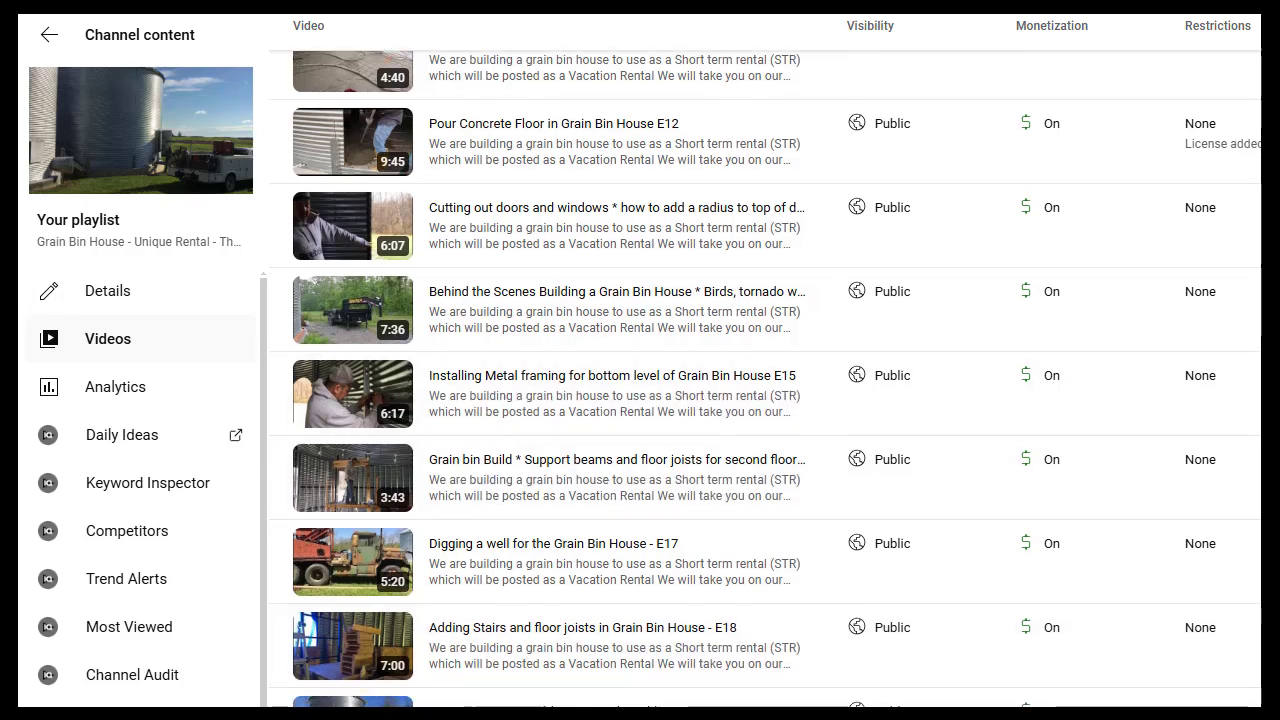
- Scroll the channel's Videos list down to bring the 'Organize Your Canva Mess' video into view
scroll(766, 378, down, 1)
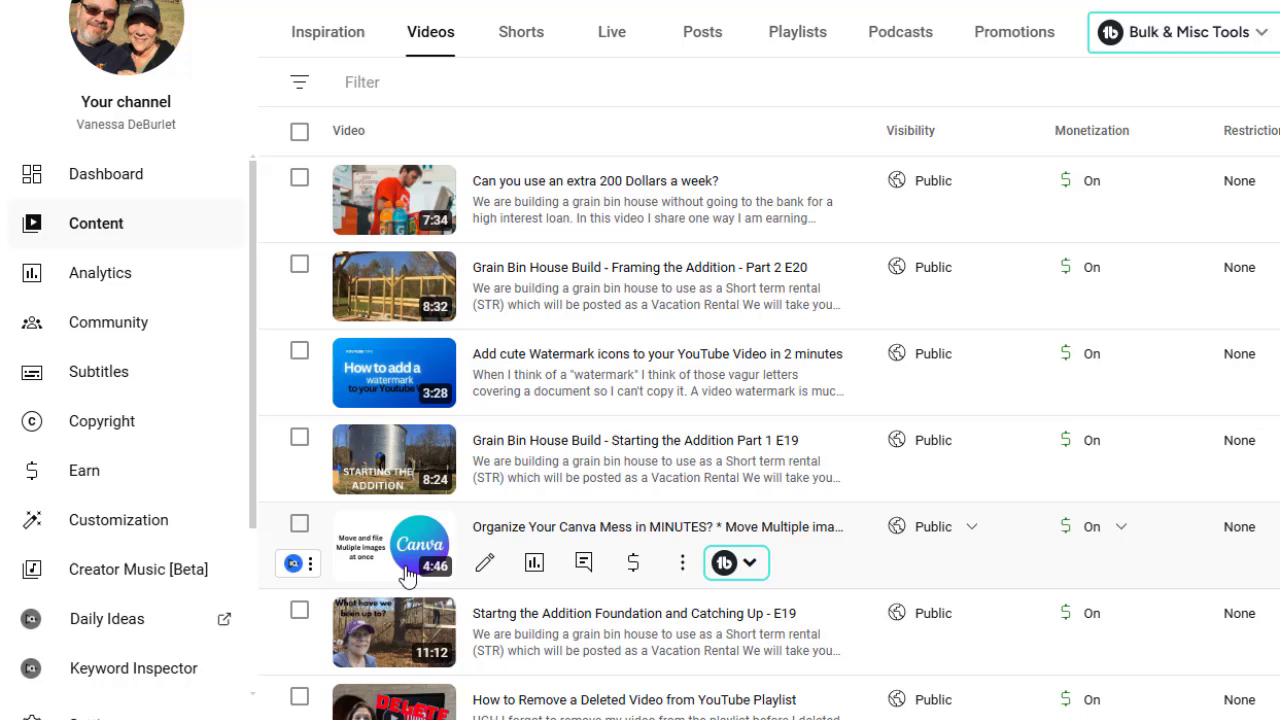
- Open the Canva video's Details page and scroll down to its Playlists setting showing Canva Quick Tips
click(483, 565)
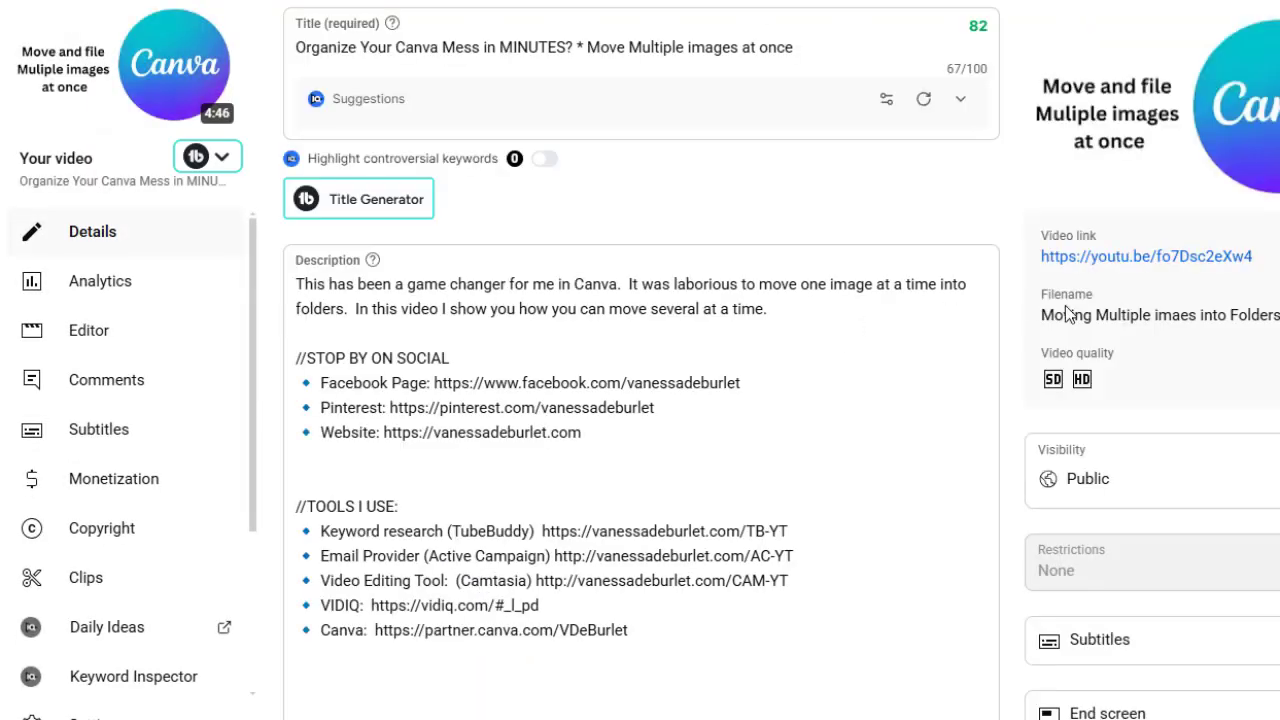
scroll(640, 400, down, 10)
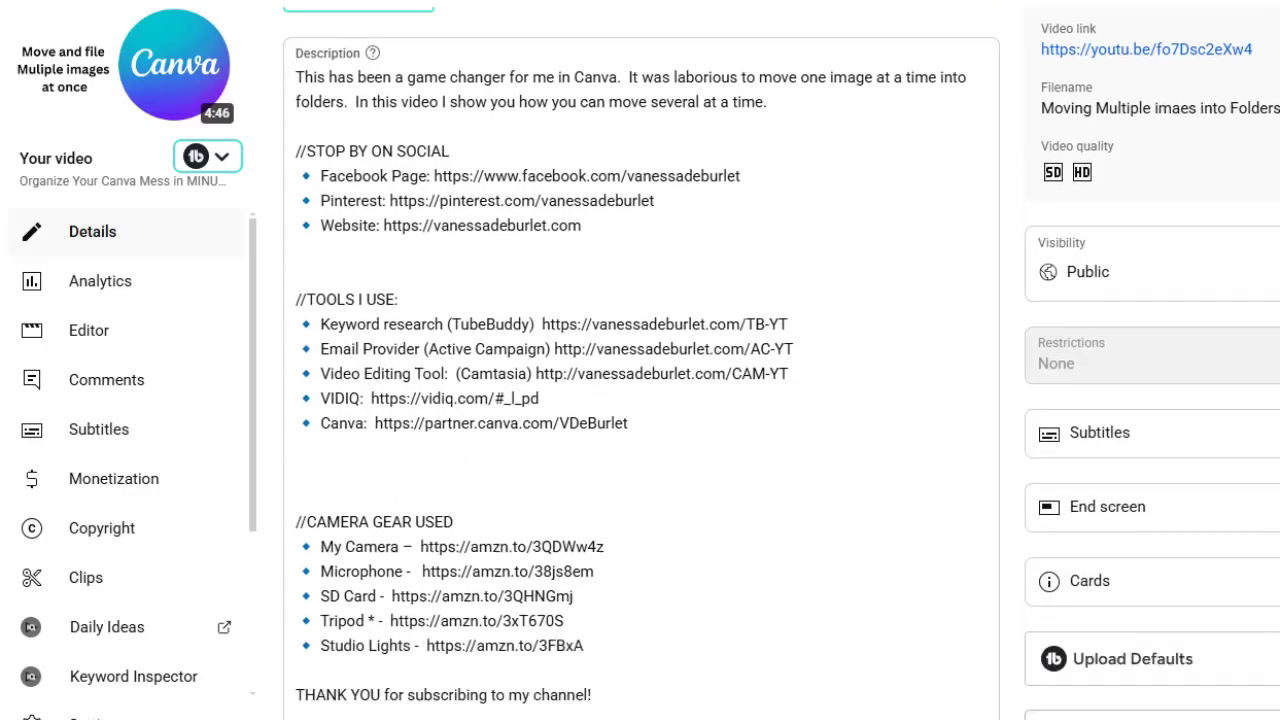
scroll(640, 400, down, 8)
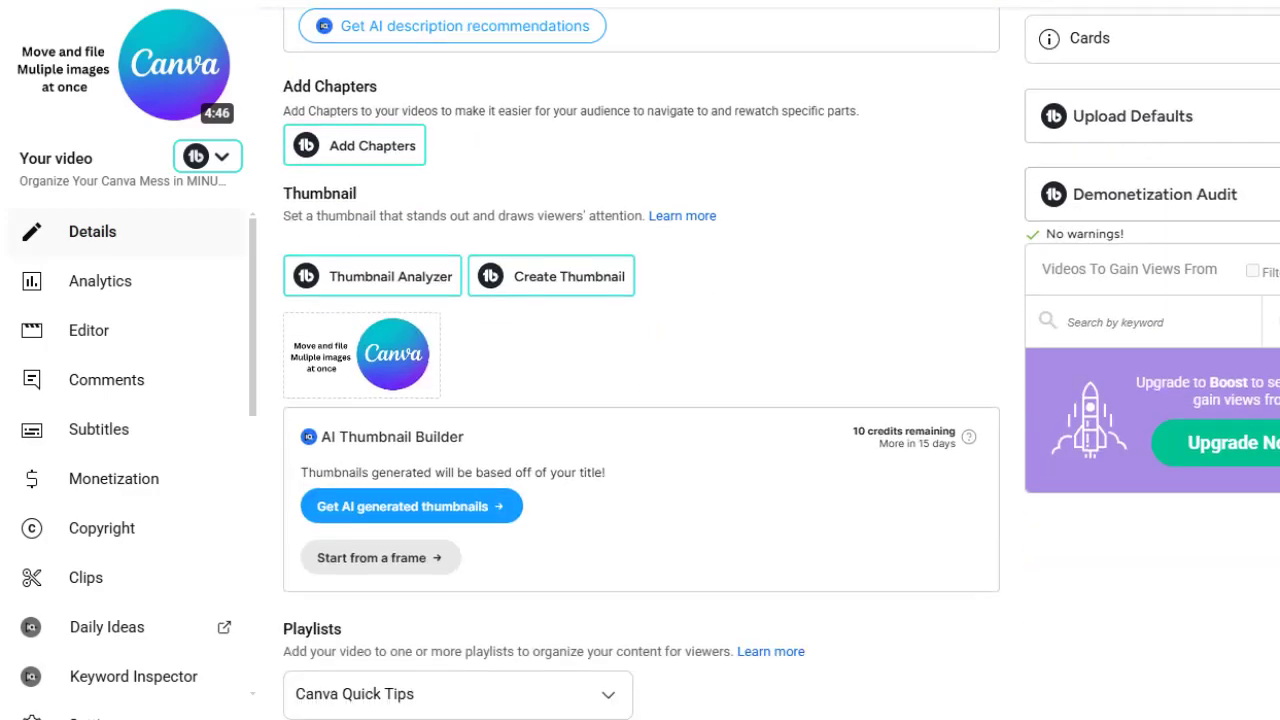
scroll(640, 400, down, 7)
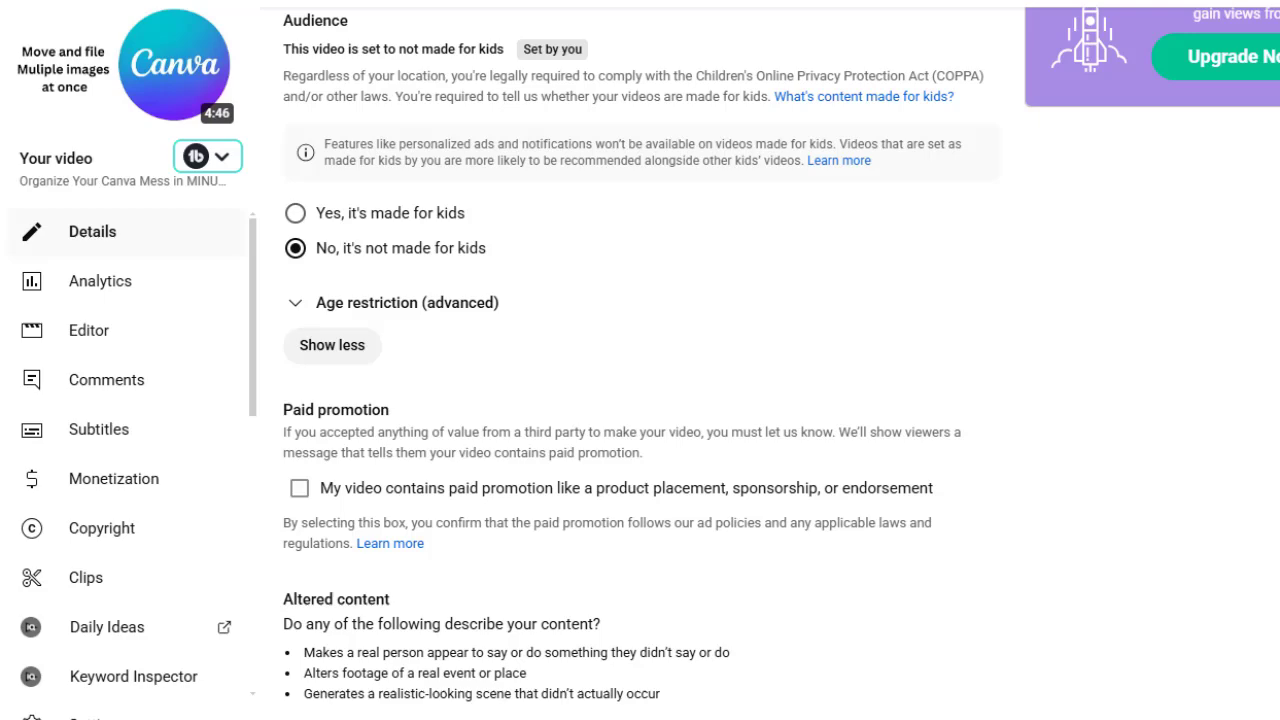
scroll(640, 400, down, 2)
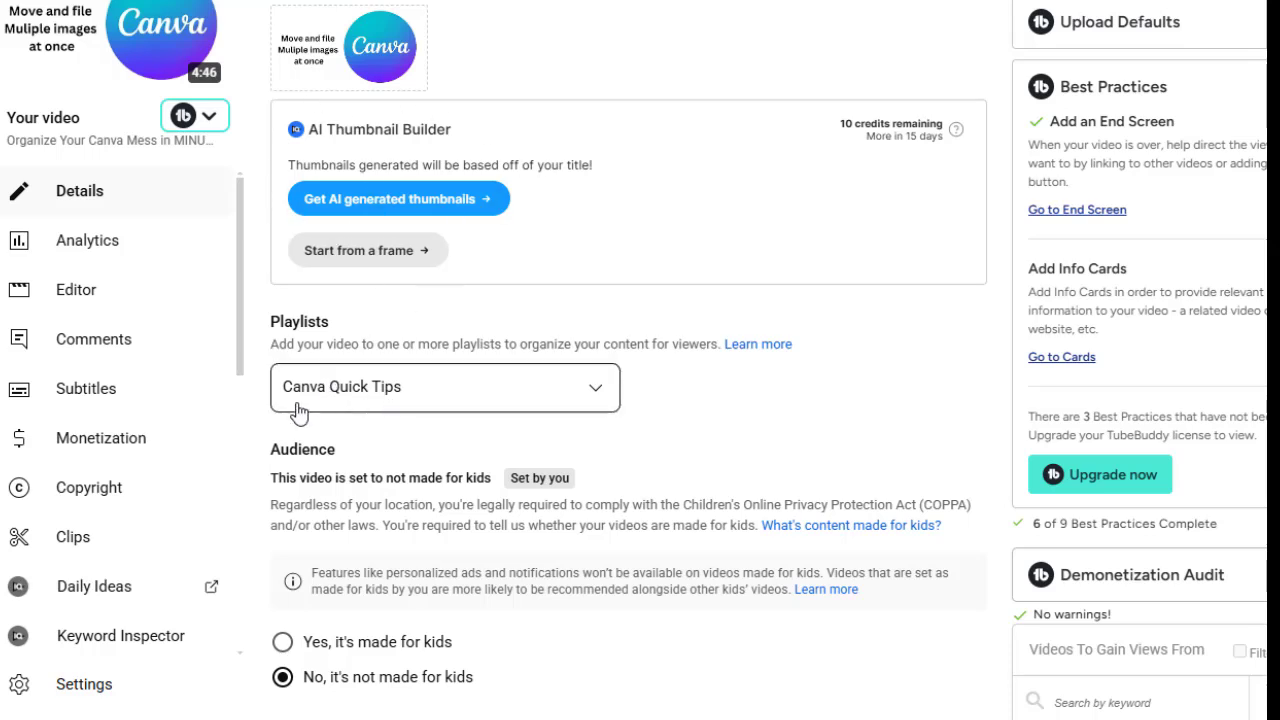
- From the video's Playlists dropdown, start a new playlist via the New playlist option
click(598, 400)
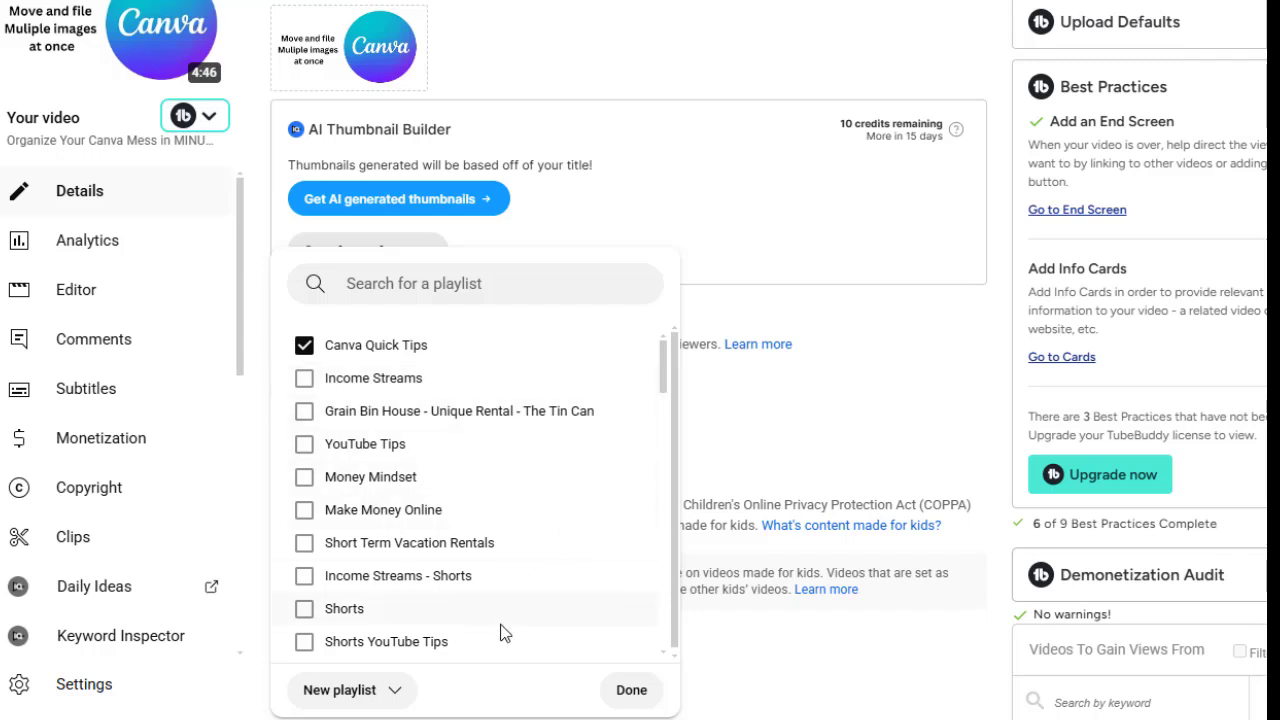
click(390, 697)
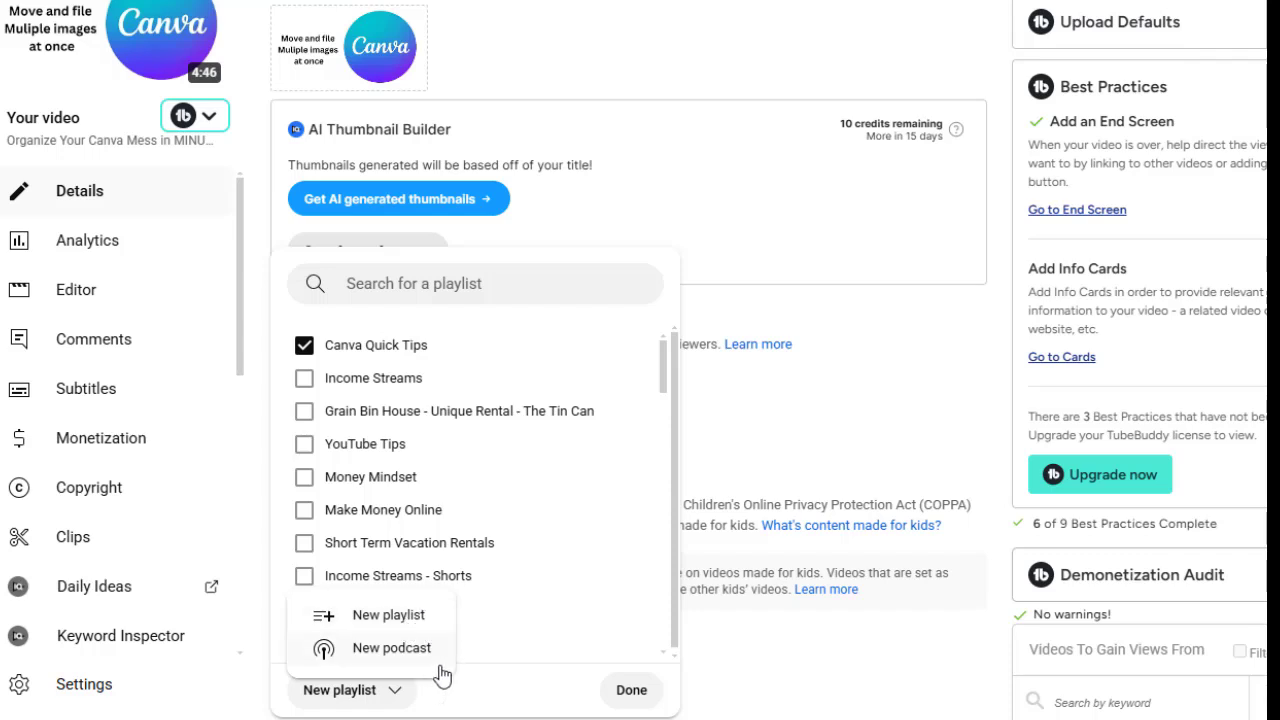
click(396, 618)
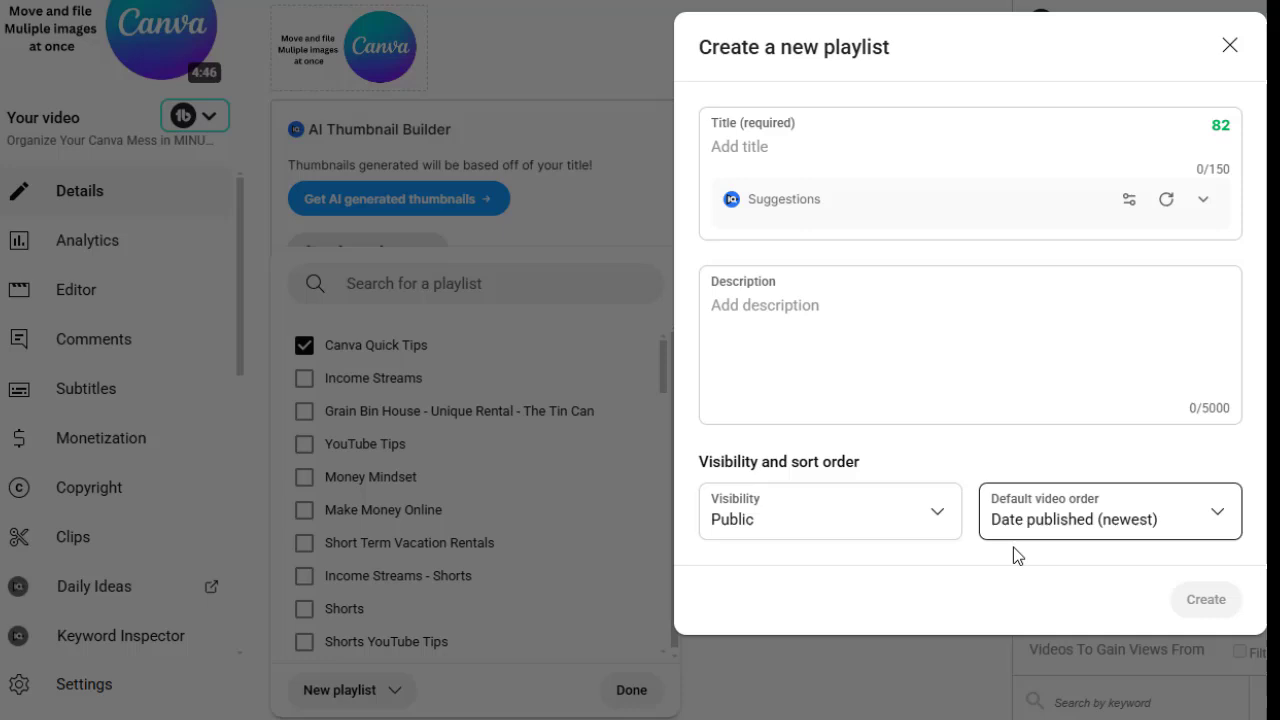
- Title the new playlist 'Temporary' and give it the placeholder description 'IJ'
click(785, 157)
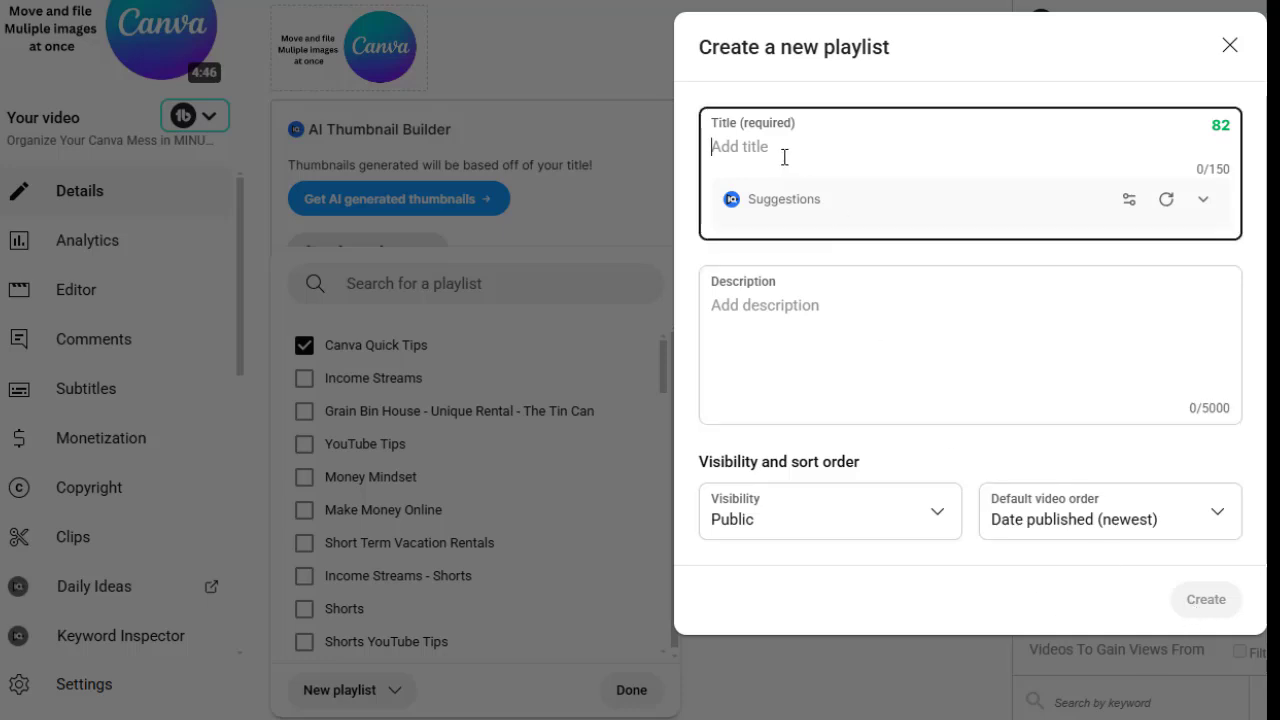
text(/te)
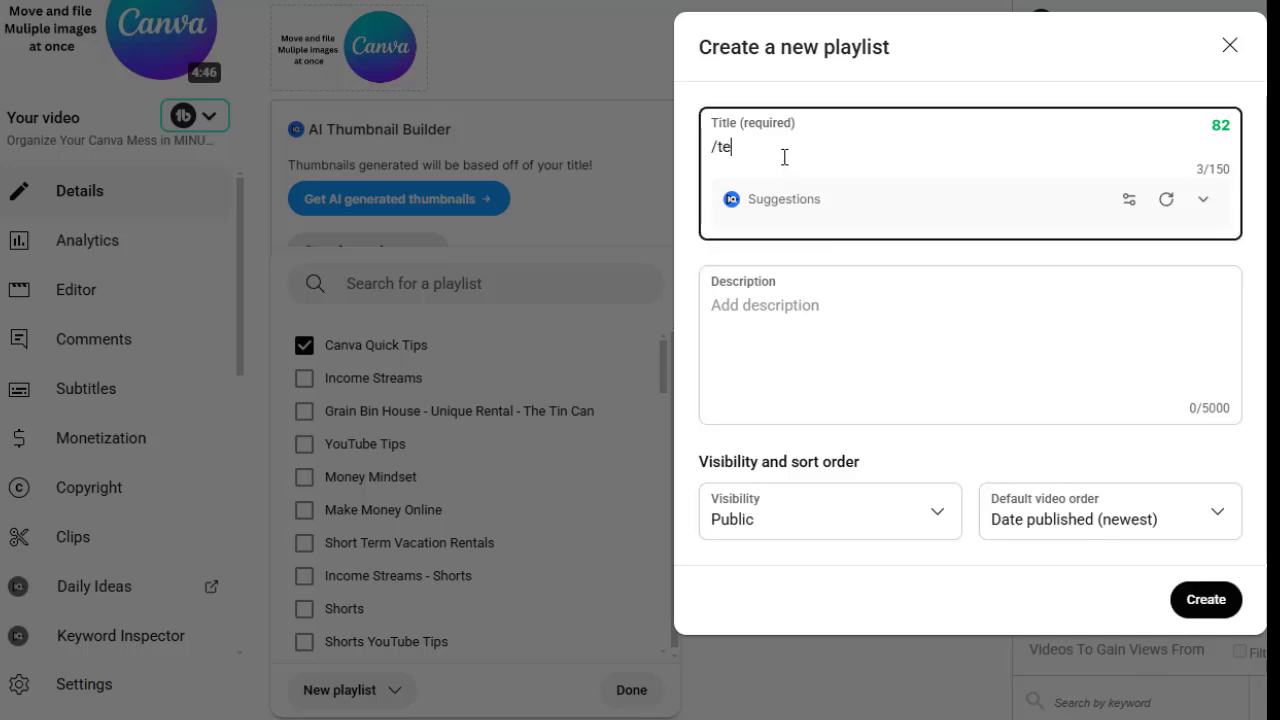
key(BackSpace)
key(BackSpace)
key(BackSpace)
text(Tempo)
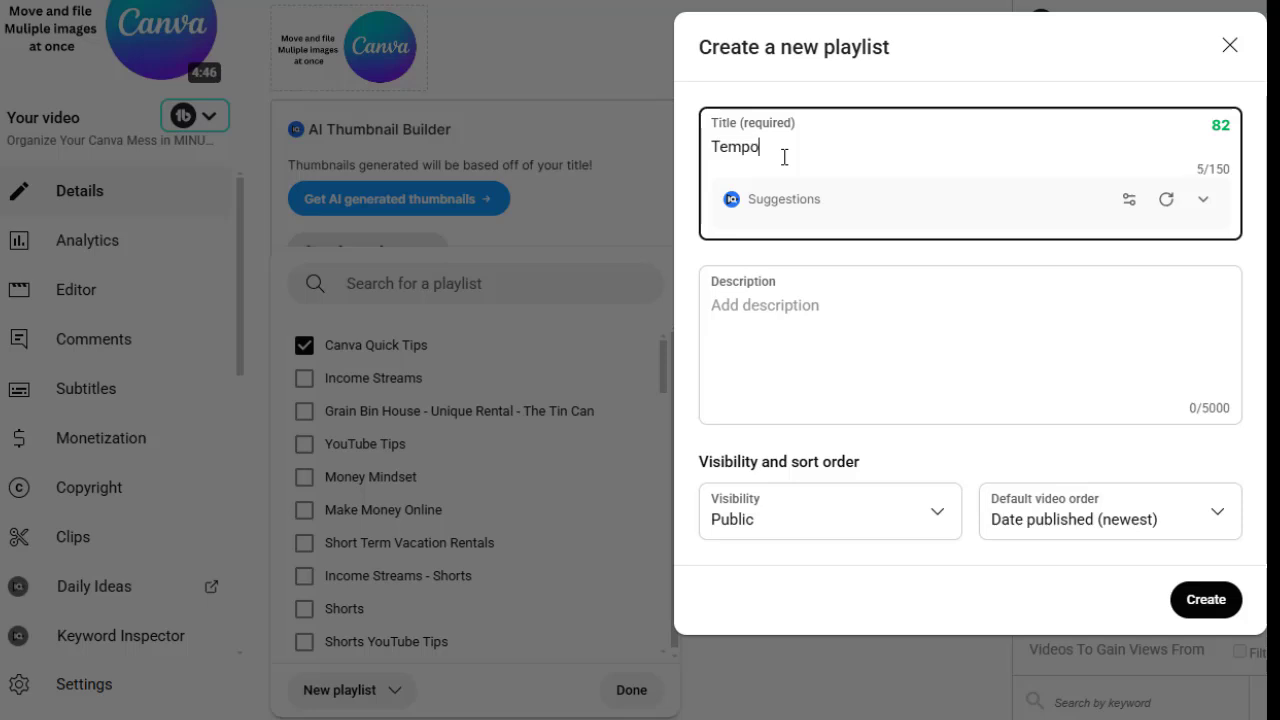
text(rary)
click(791, 305)
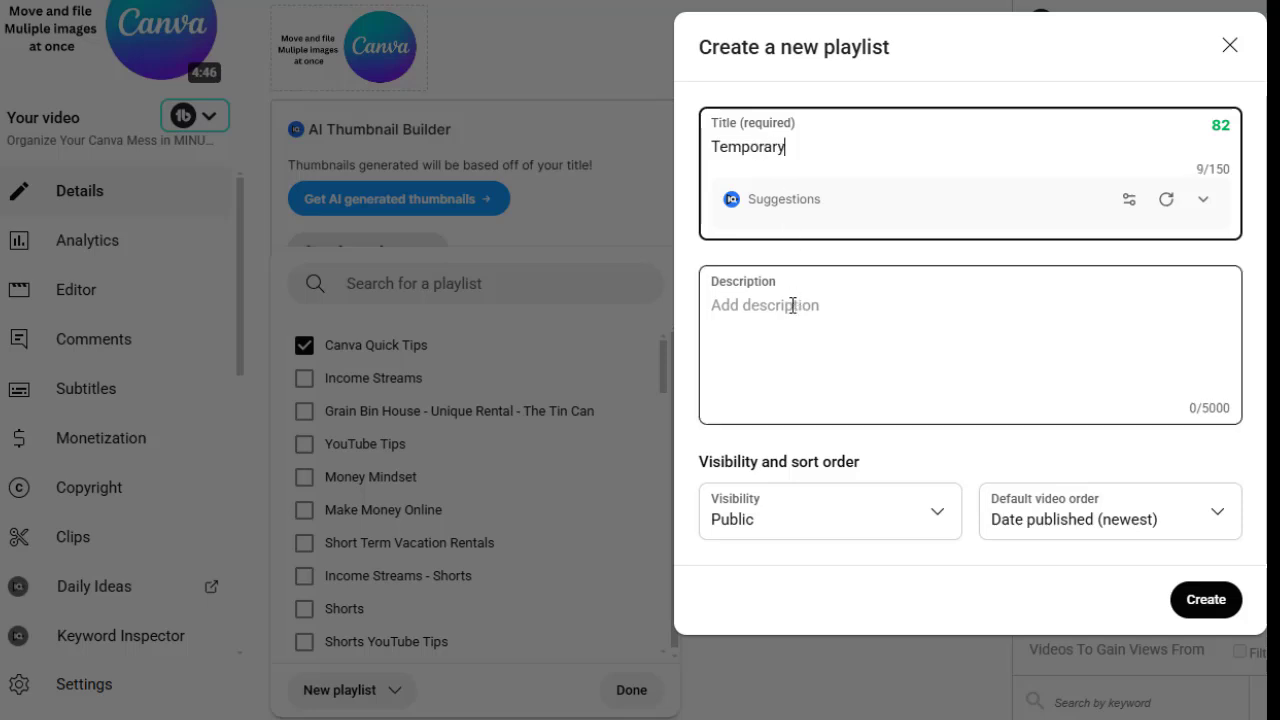
text(IJ)
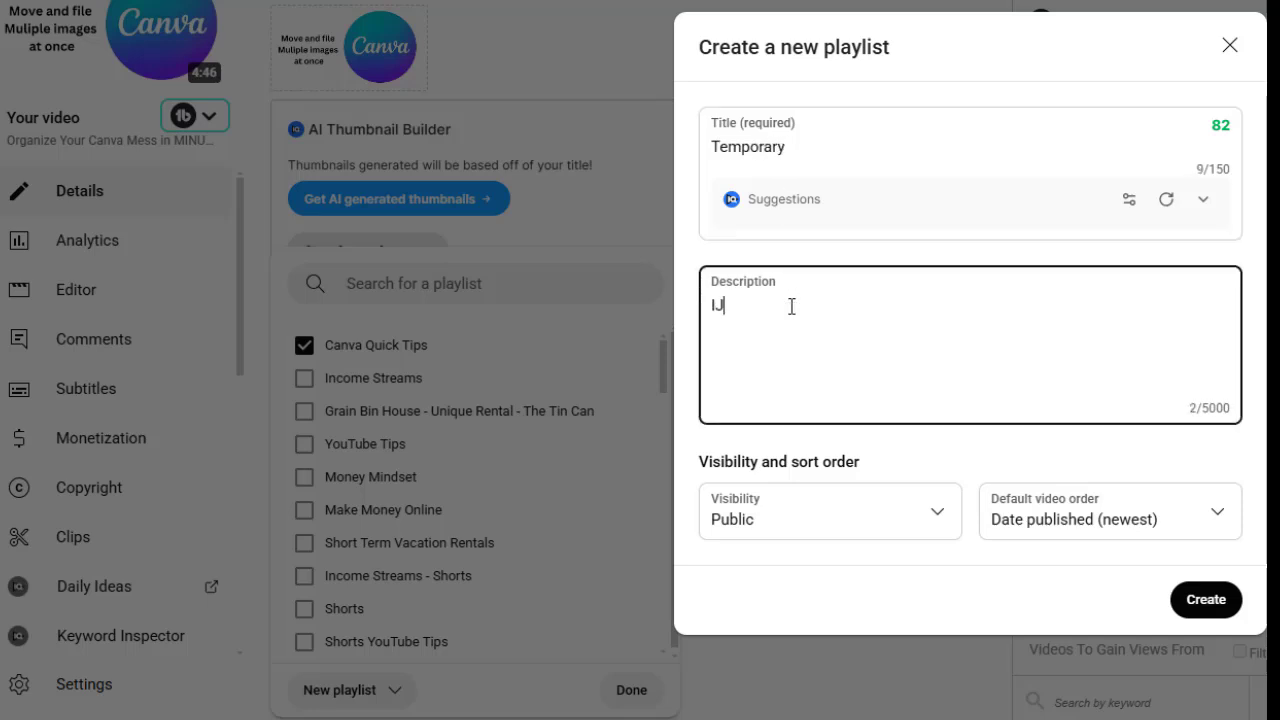
click(1221, 519)
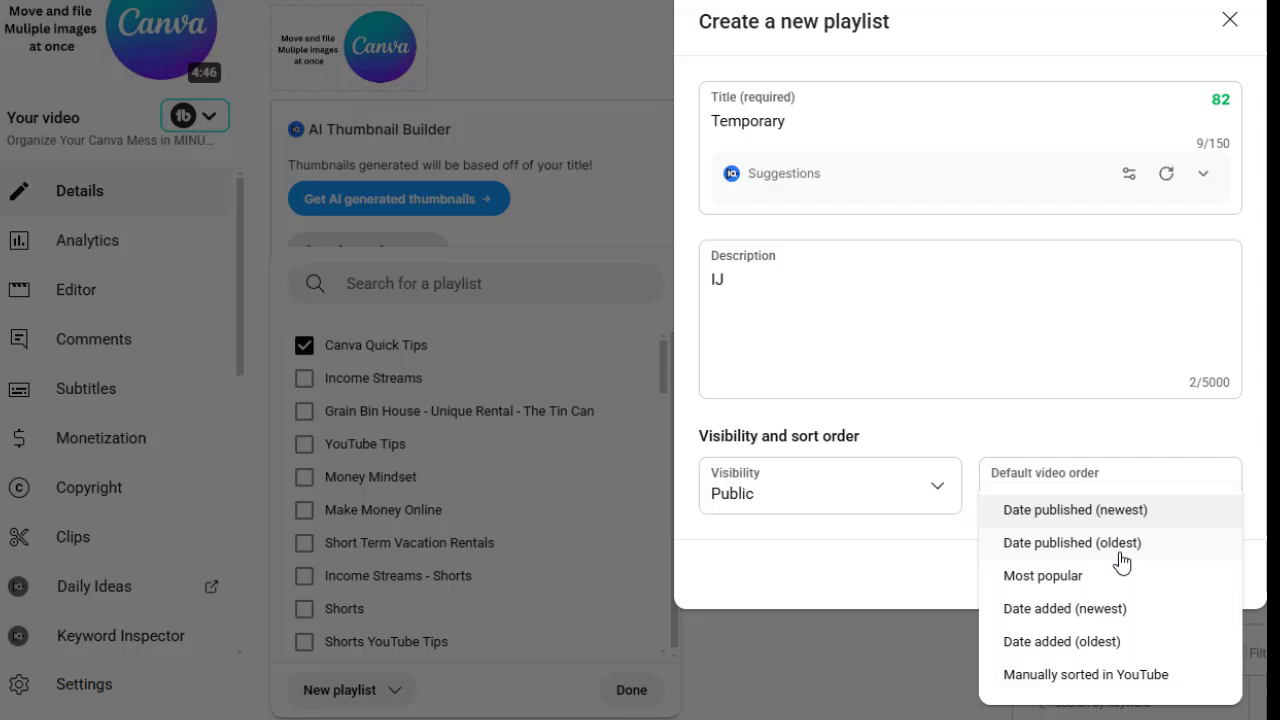
click(1083, 518)
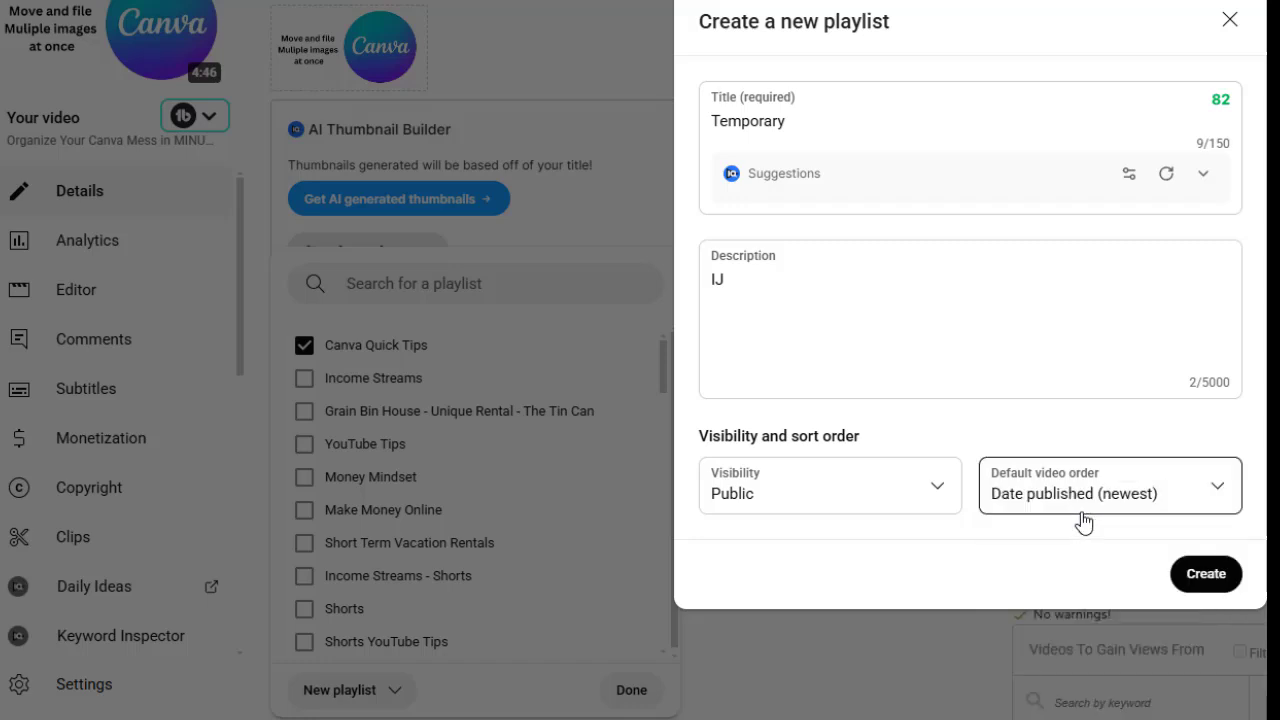
- Create the Temporary playlist and keep the video in both Temporary and Canva Quick Tips
click(1207, 574)
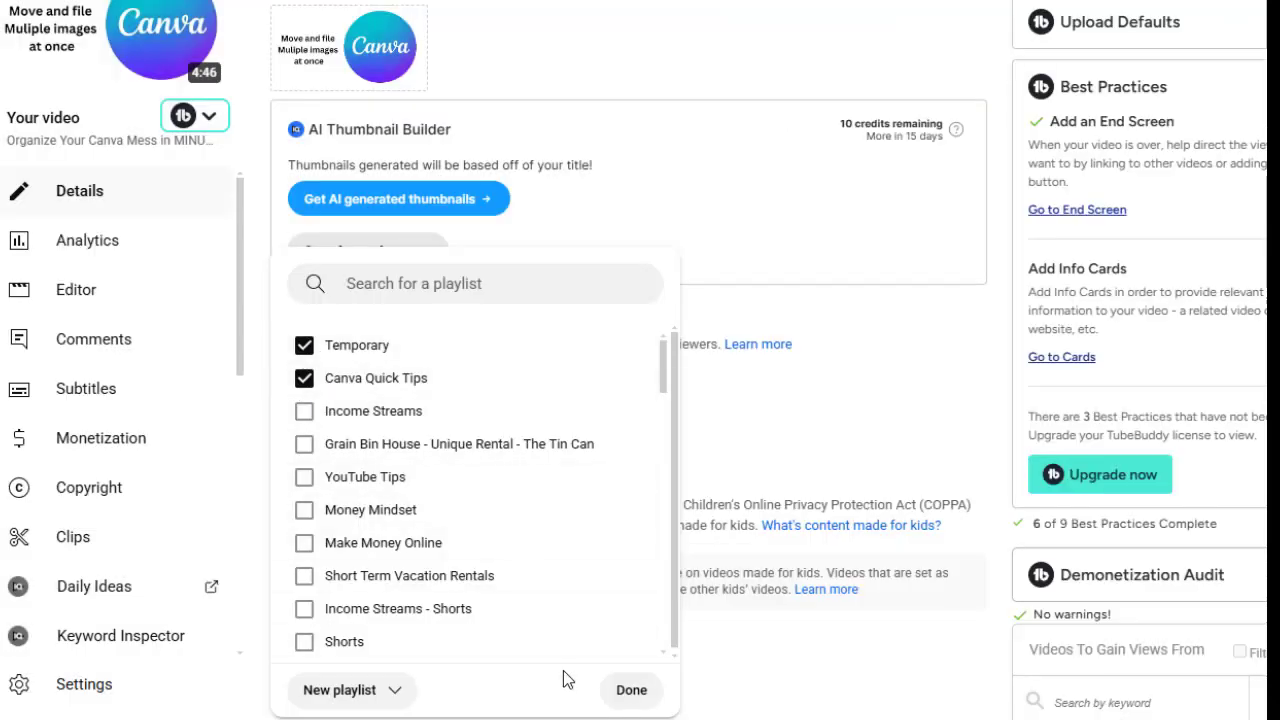
click(631, 690)
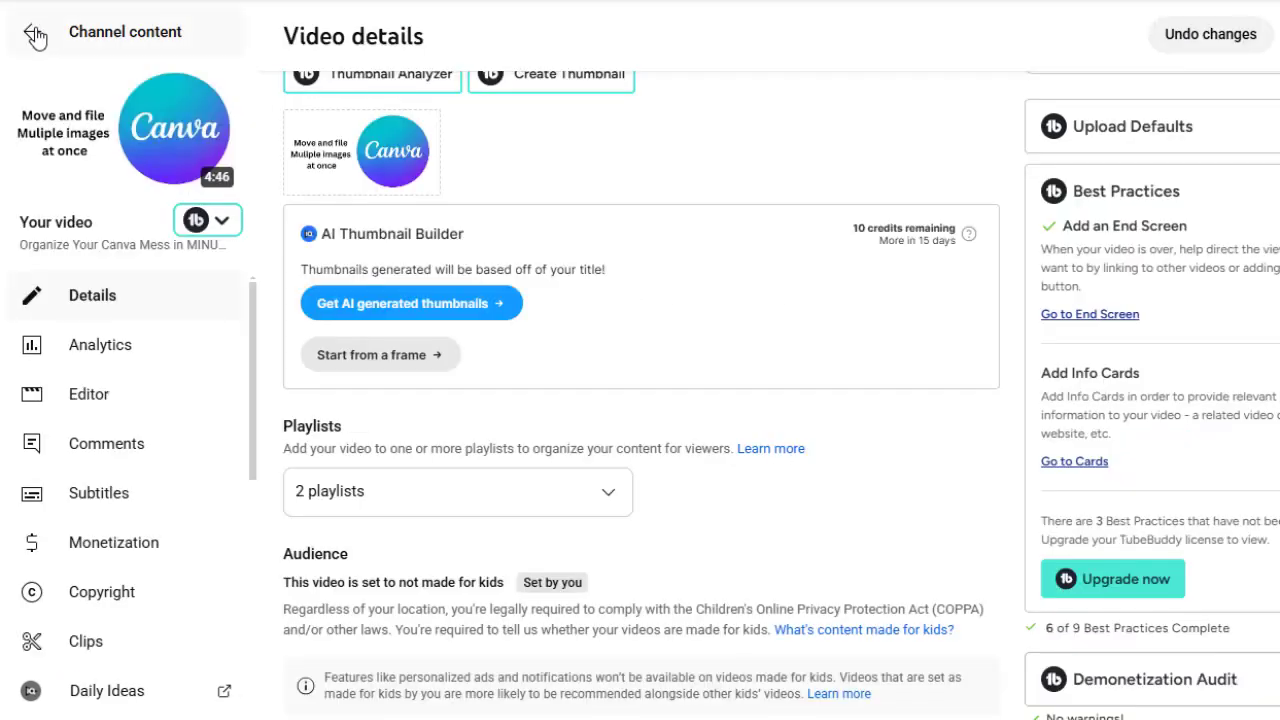
- Leave the video details, confirming the exit, and show the channel's Playlists list
click(33, 35)
click(1074, 8)
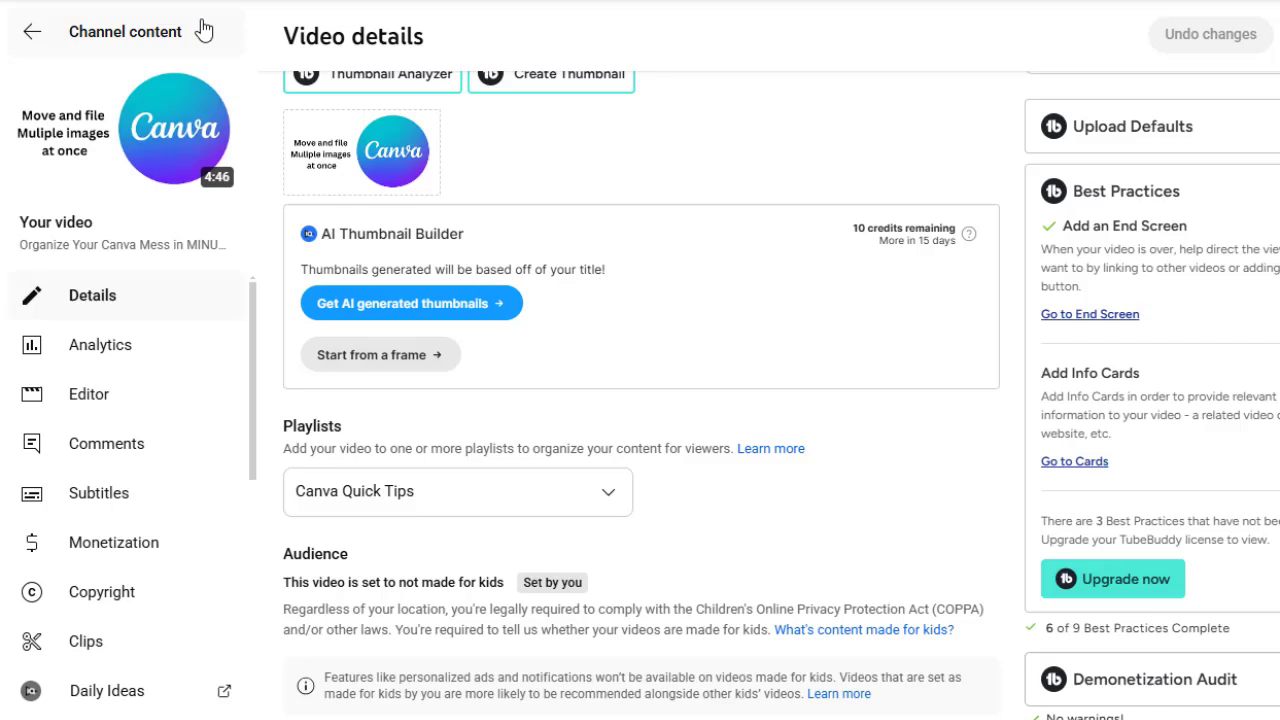
click(31, 39)
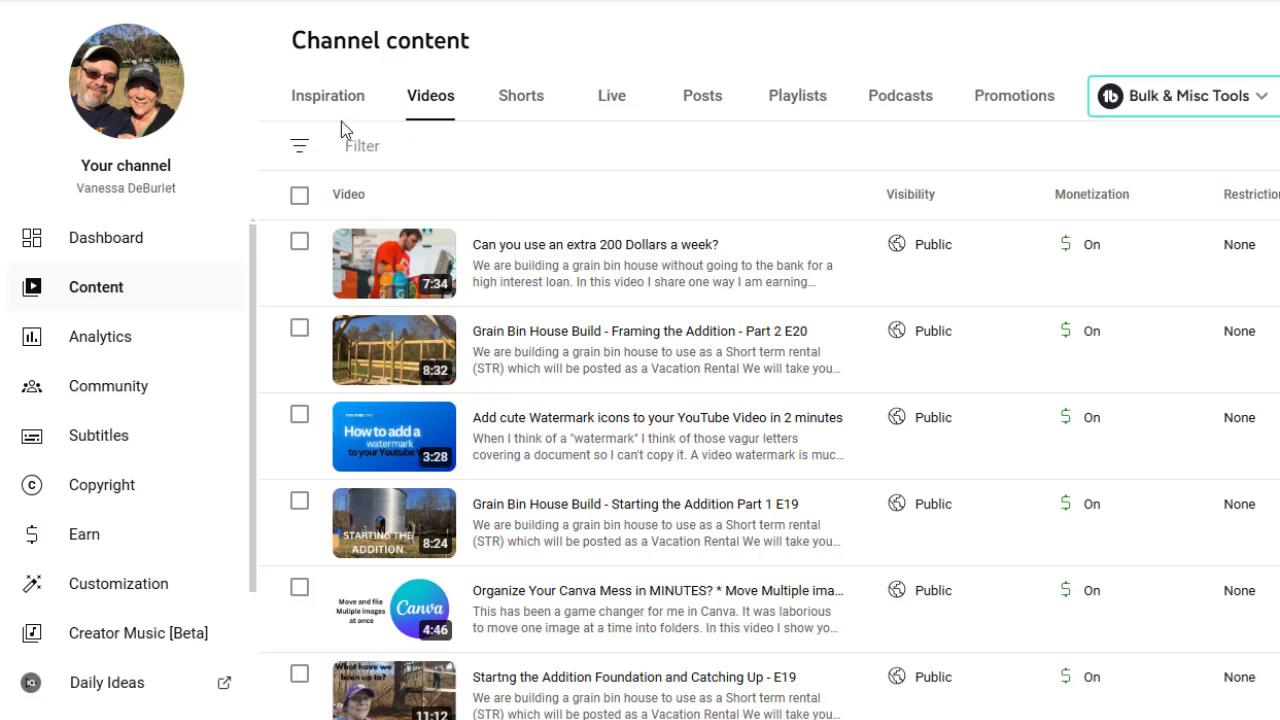
click(800, 100)
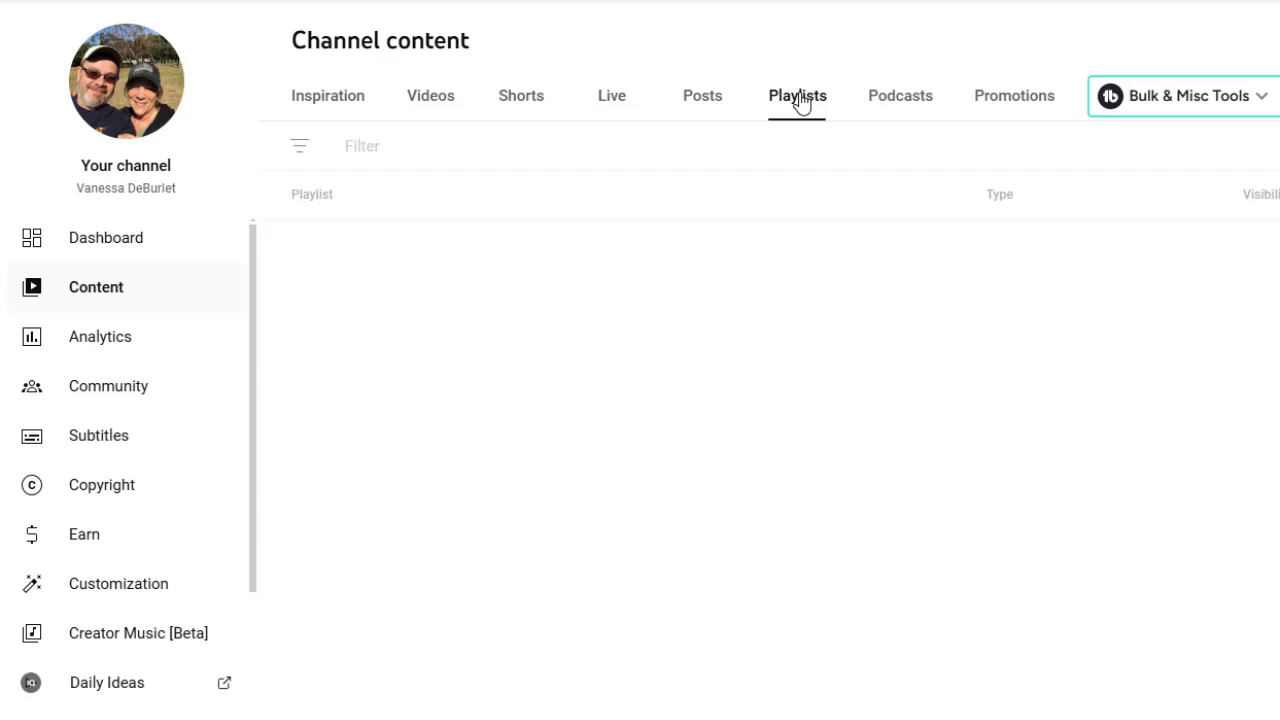
mouse_move(551, 277)
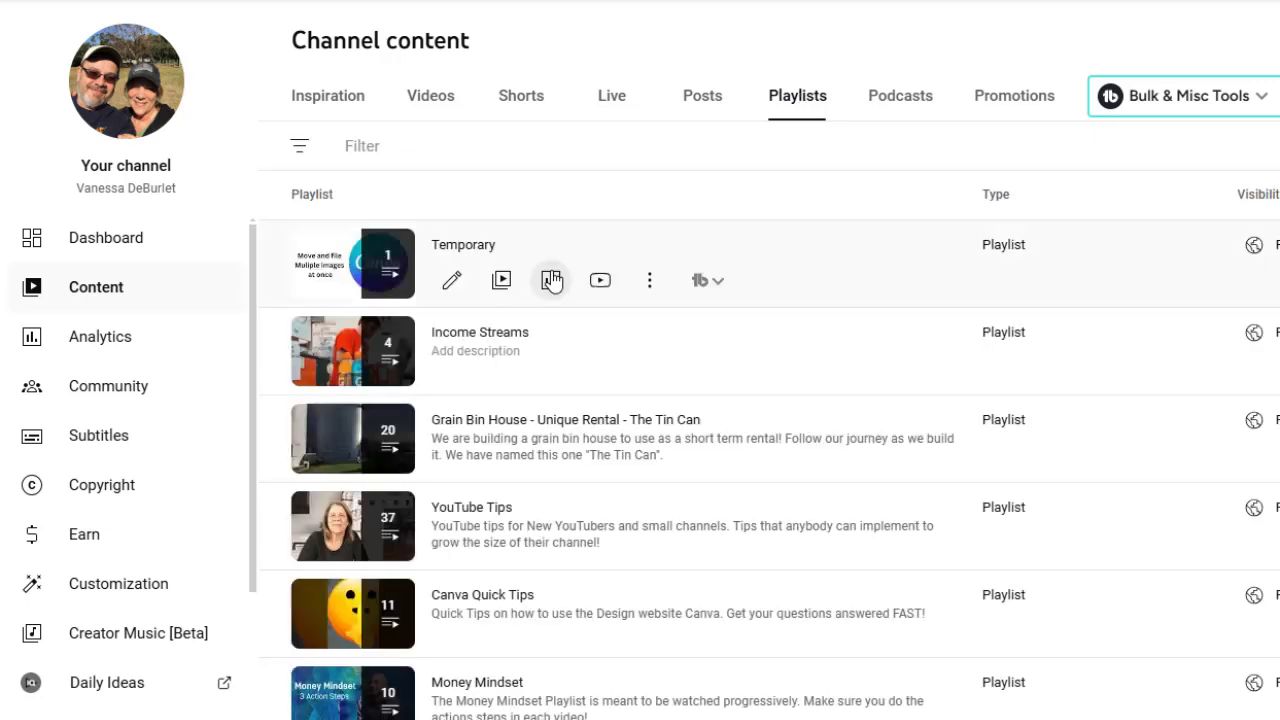
- Open the Temporary playlist's details and list its single Canva video
click(452, 285)
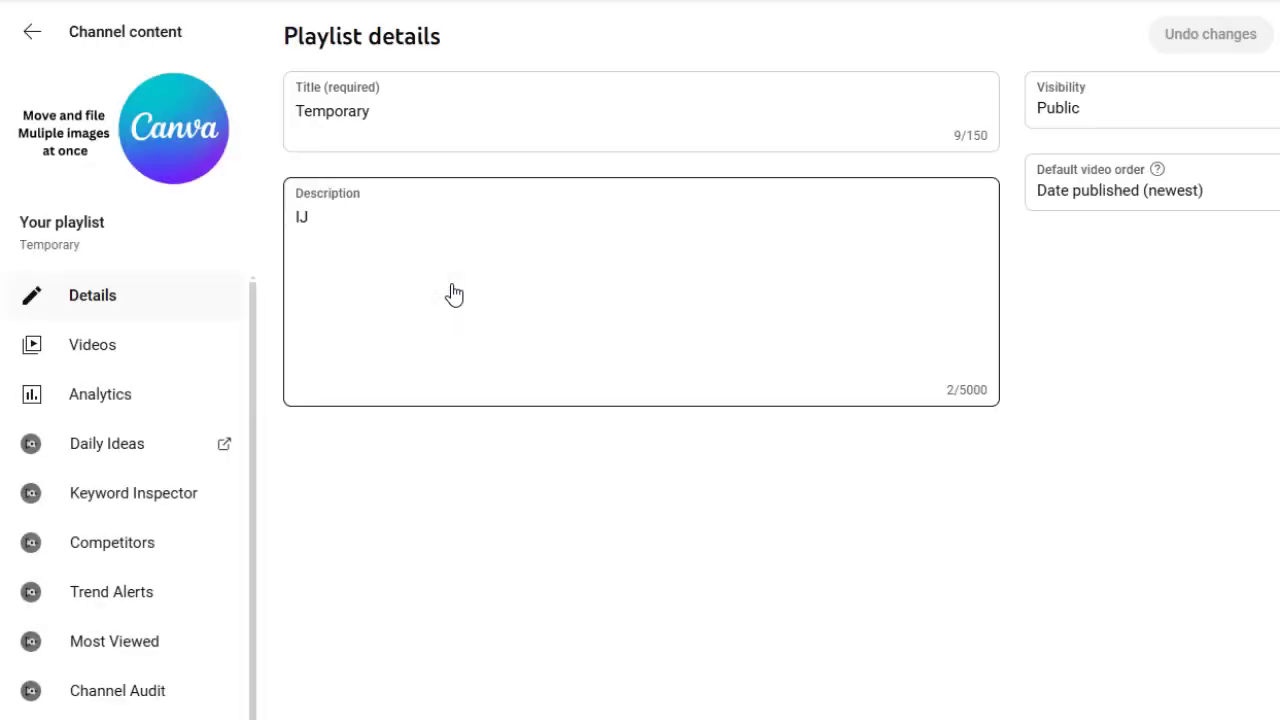
click(98, 360)
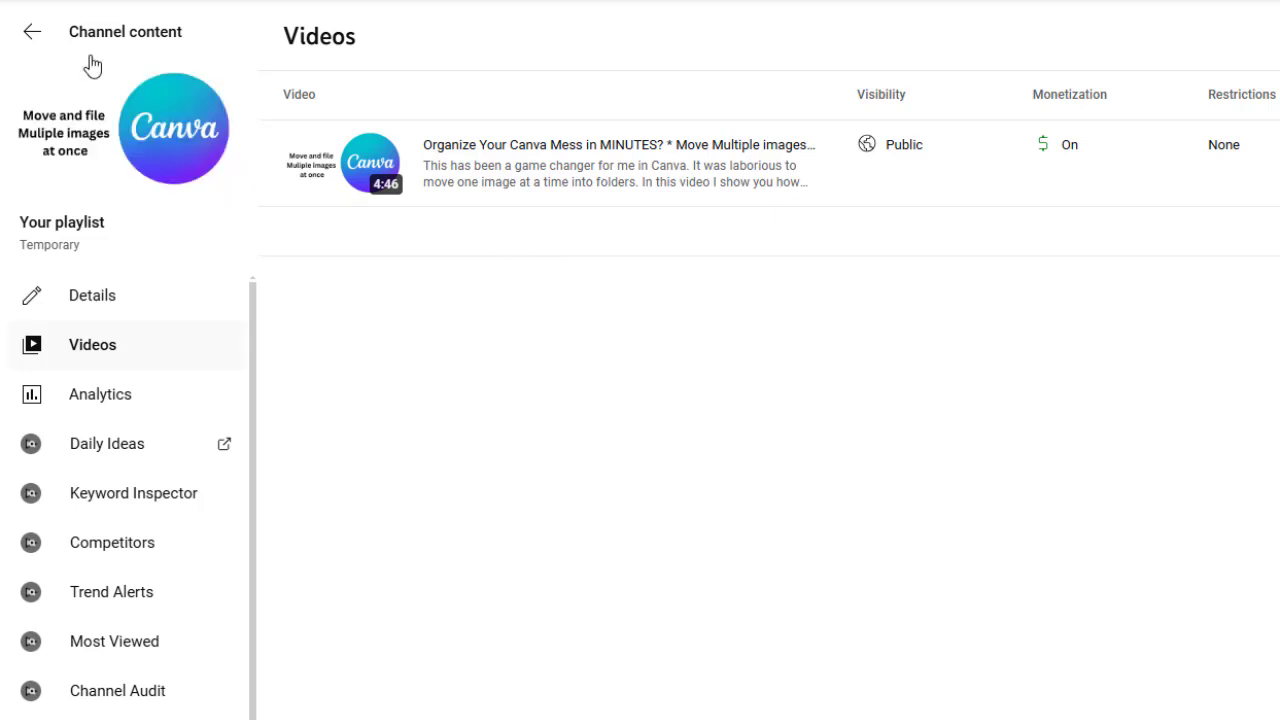
- Return to the playlists list and filter it by the title 'CANVA TIPS'
click(30, 33)
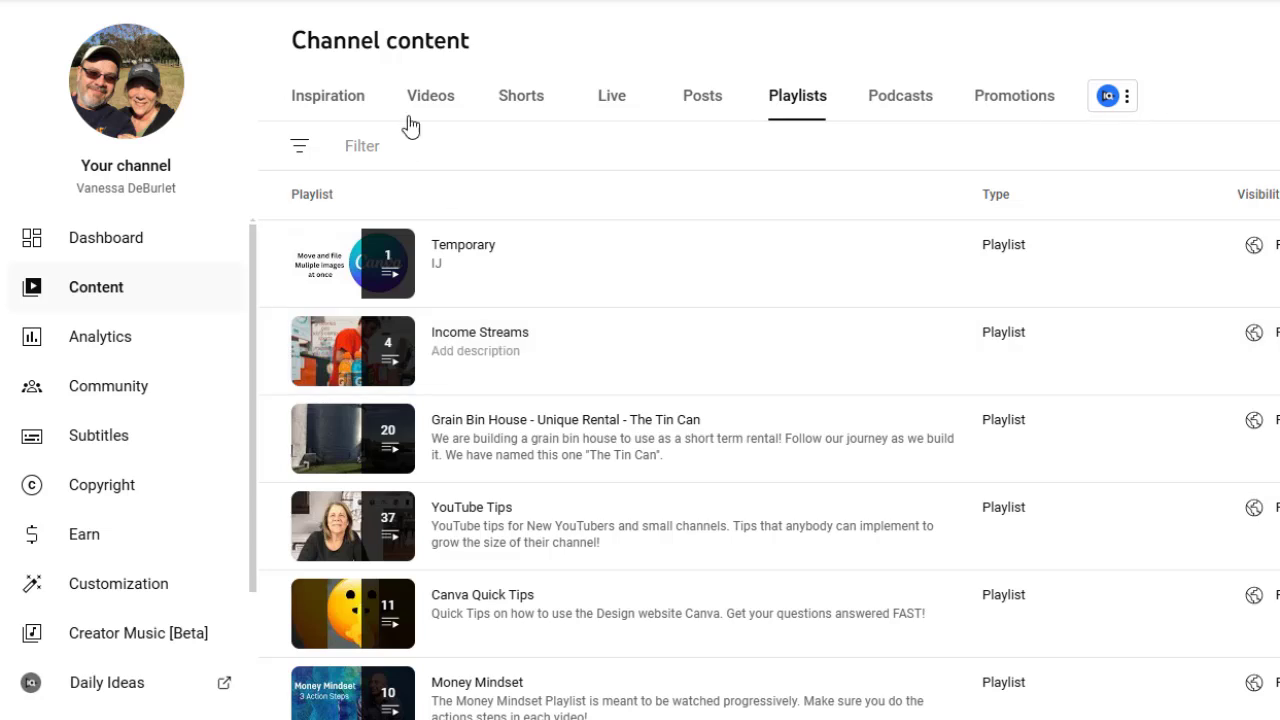
click(381, 145)
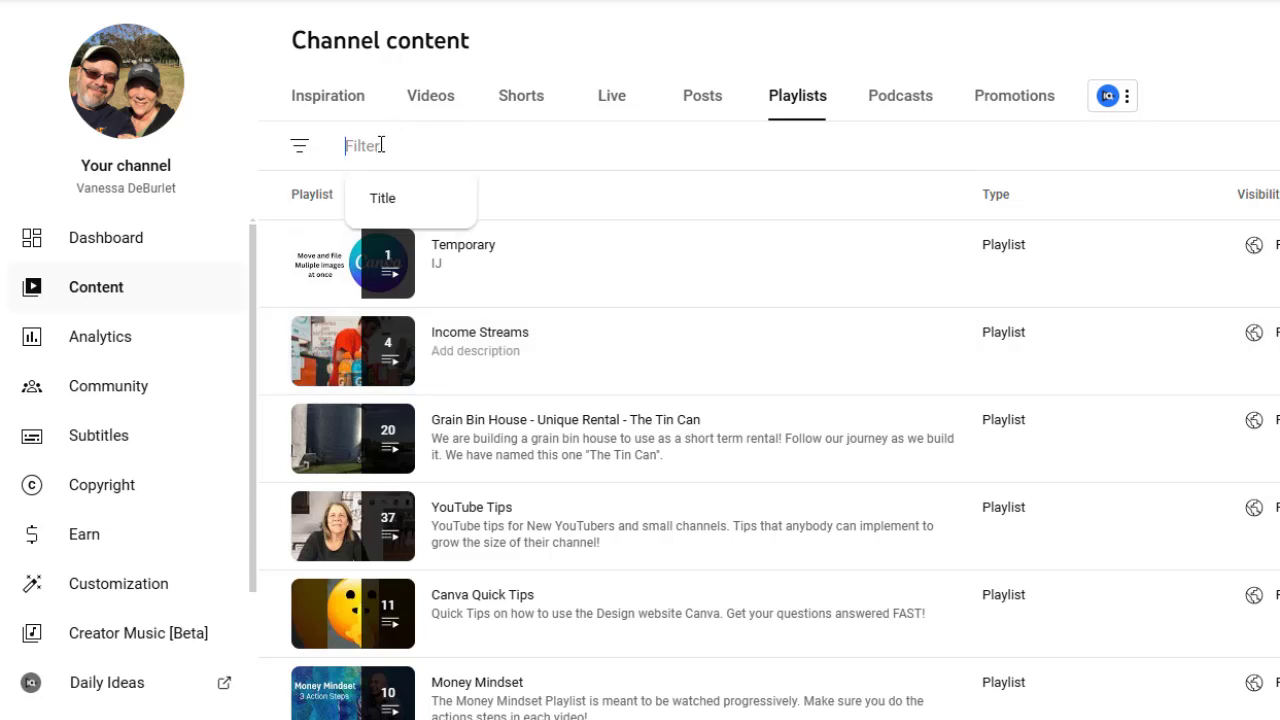
text(xB==)
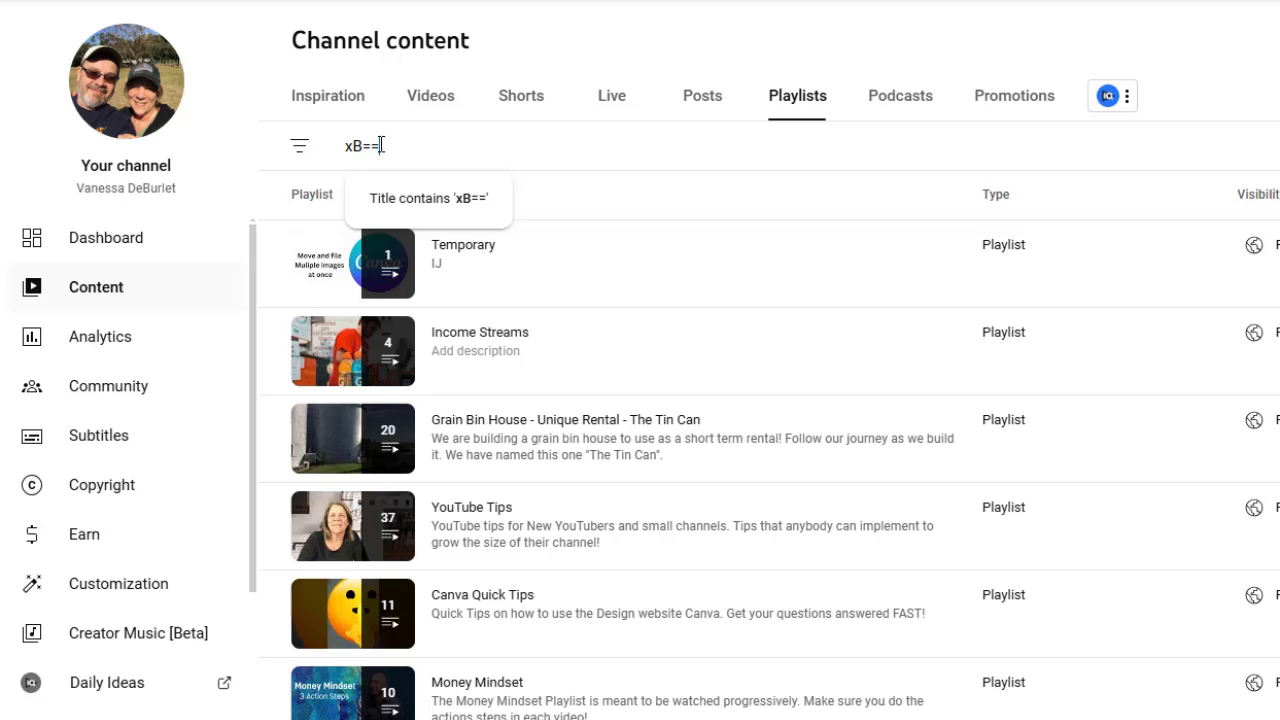
key(BackSpace)
key(BackSpace)
key(BackSpace)
key(BackSpace)
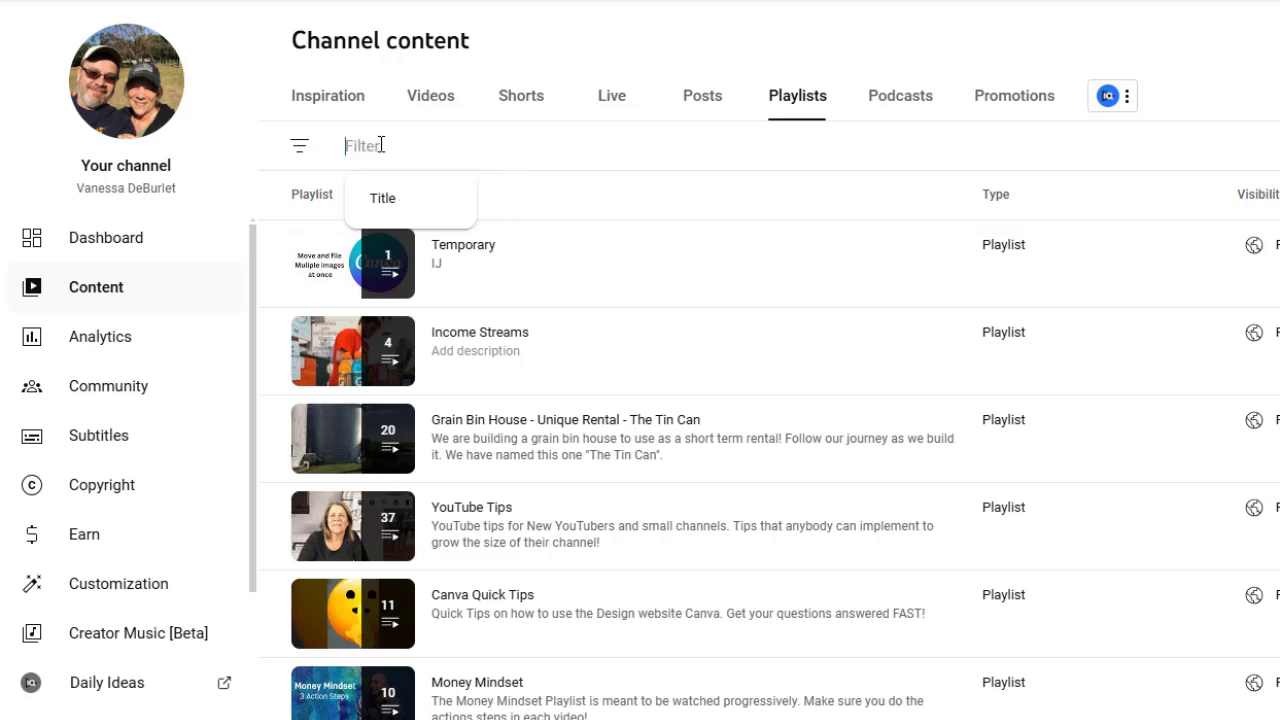
text(CANVA)
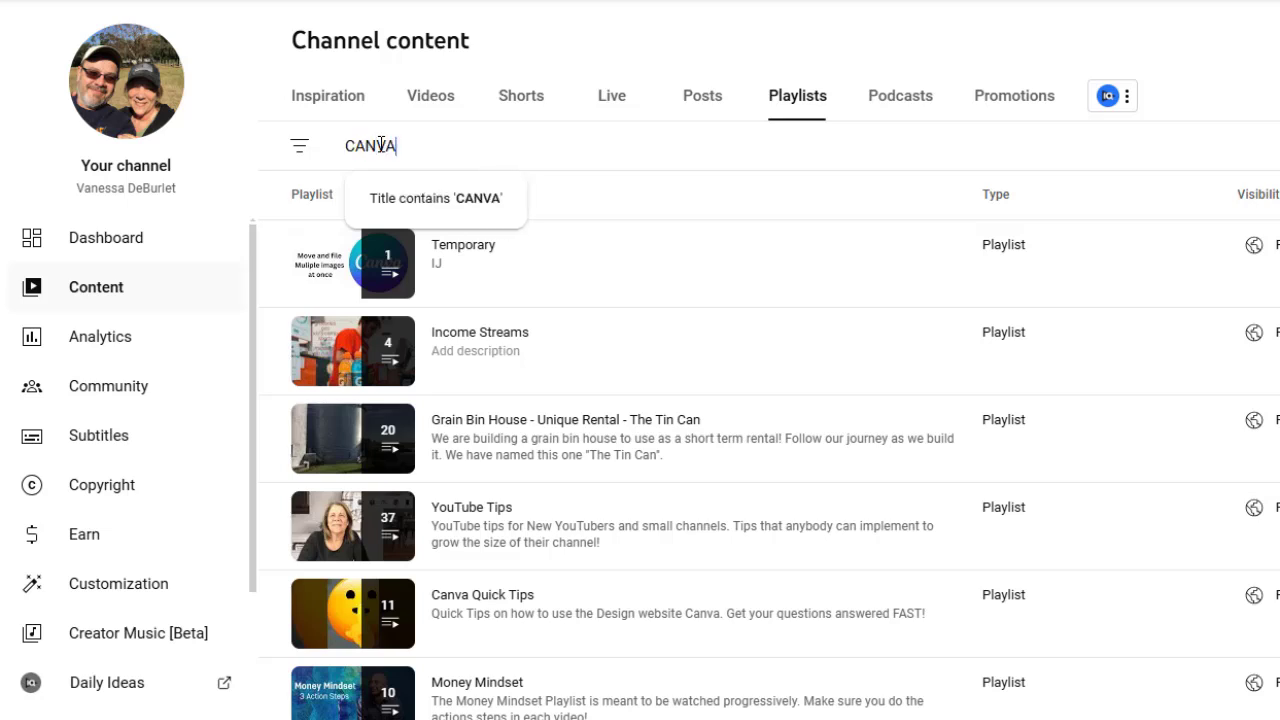
text( TIPS)
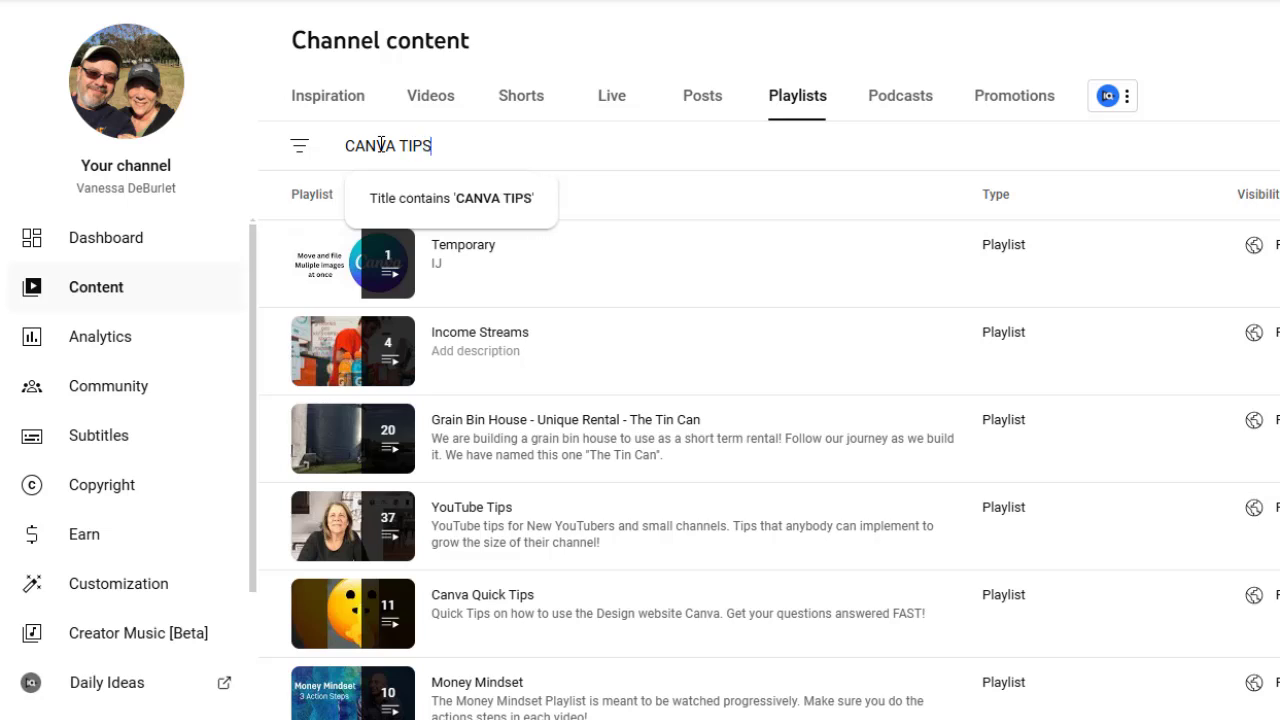
key(Return)
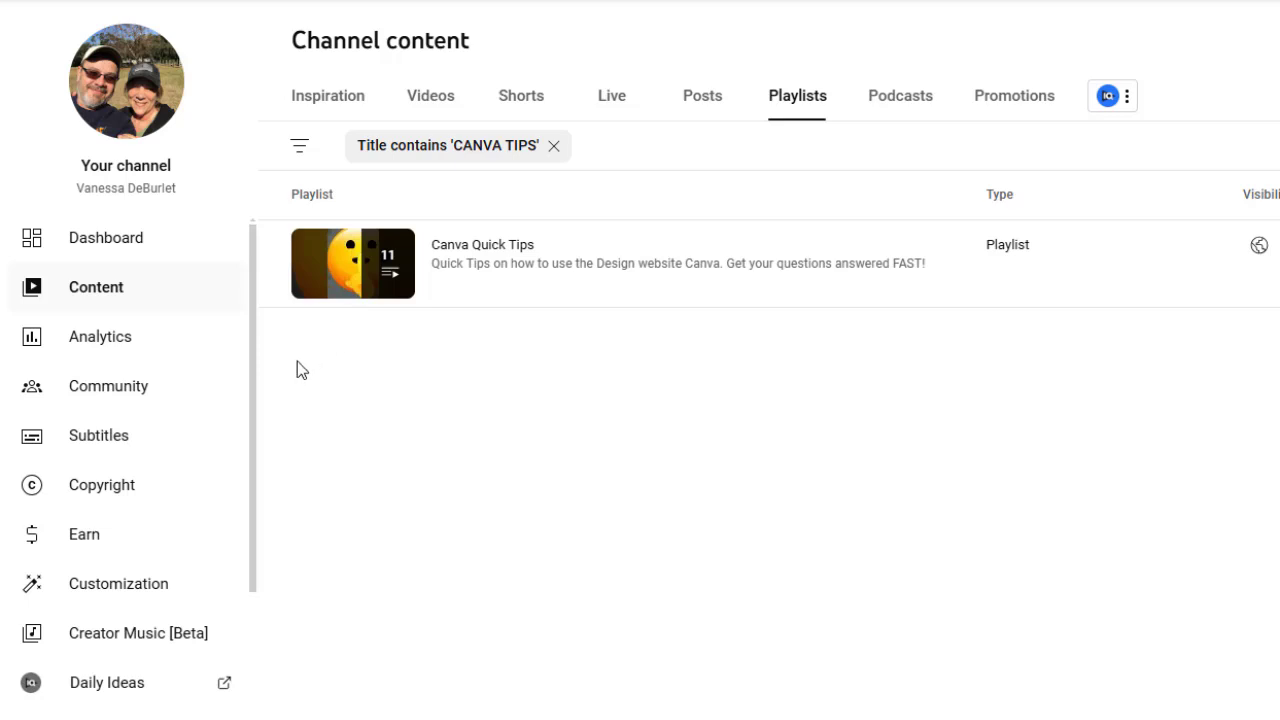
mouse_move(323, 286)
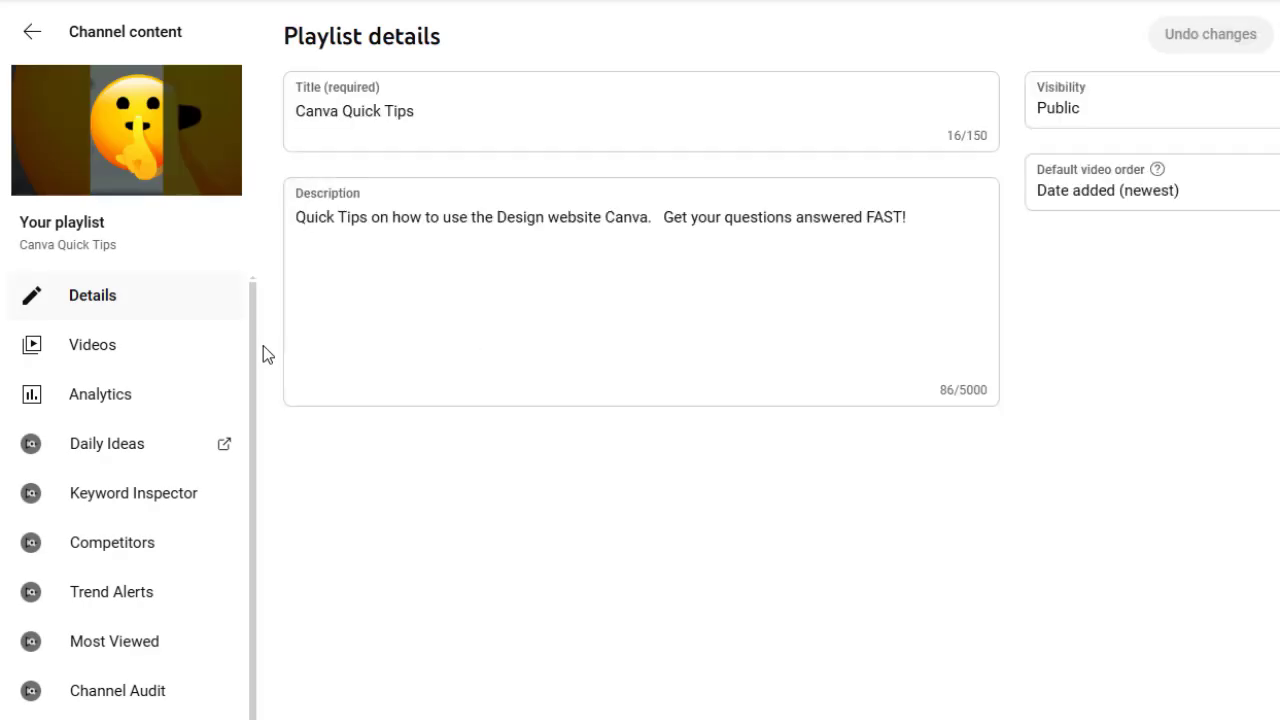
- Show the Canva Quick Tips playlist's own video list
click(91, 357)
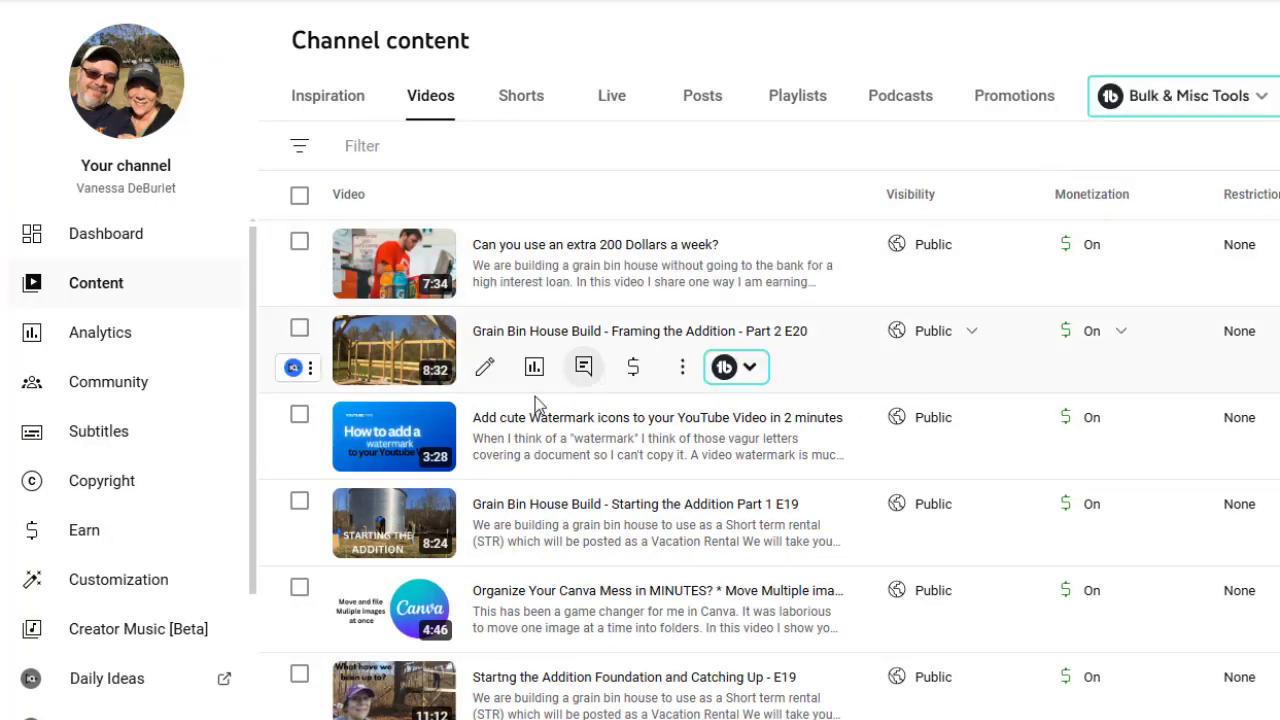
- Open the Canva 'Move Multiple images at once' video's Details page and scroll down it
click(370, 618)
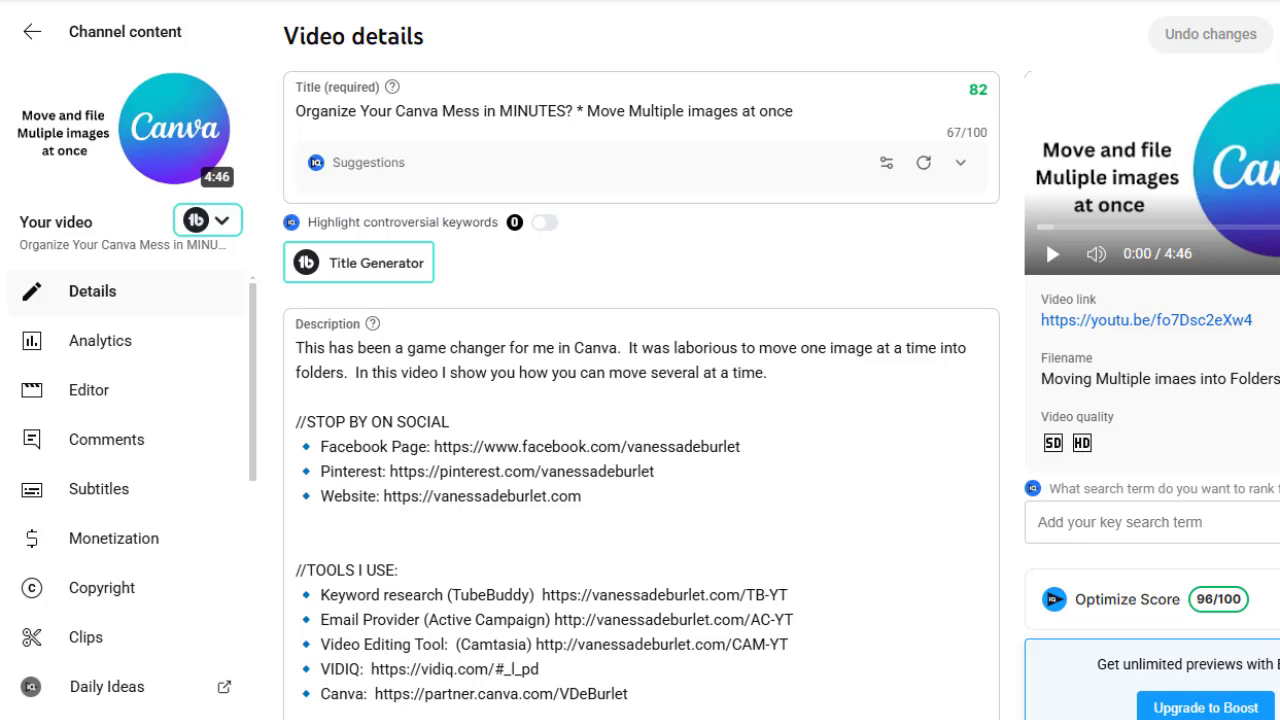
scroll(640, 400, down, 7)
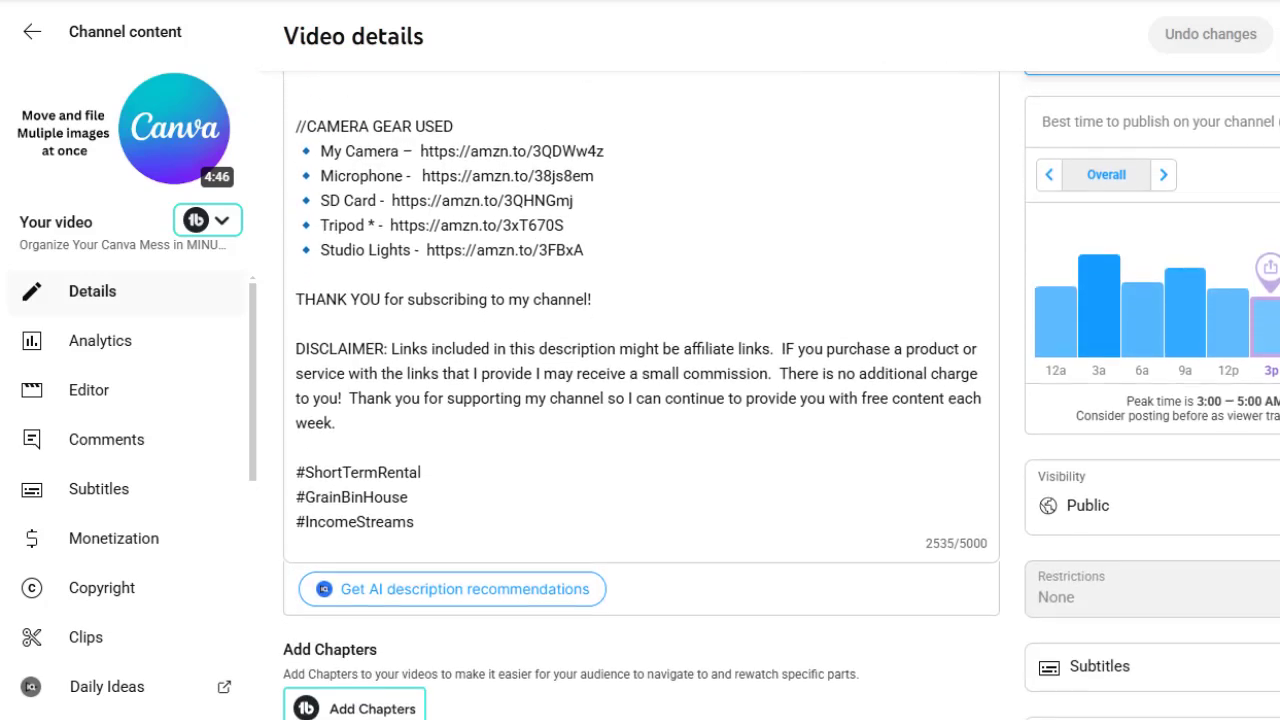
scroll(640, 400, down, 4)
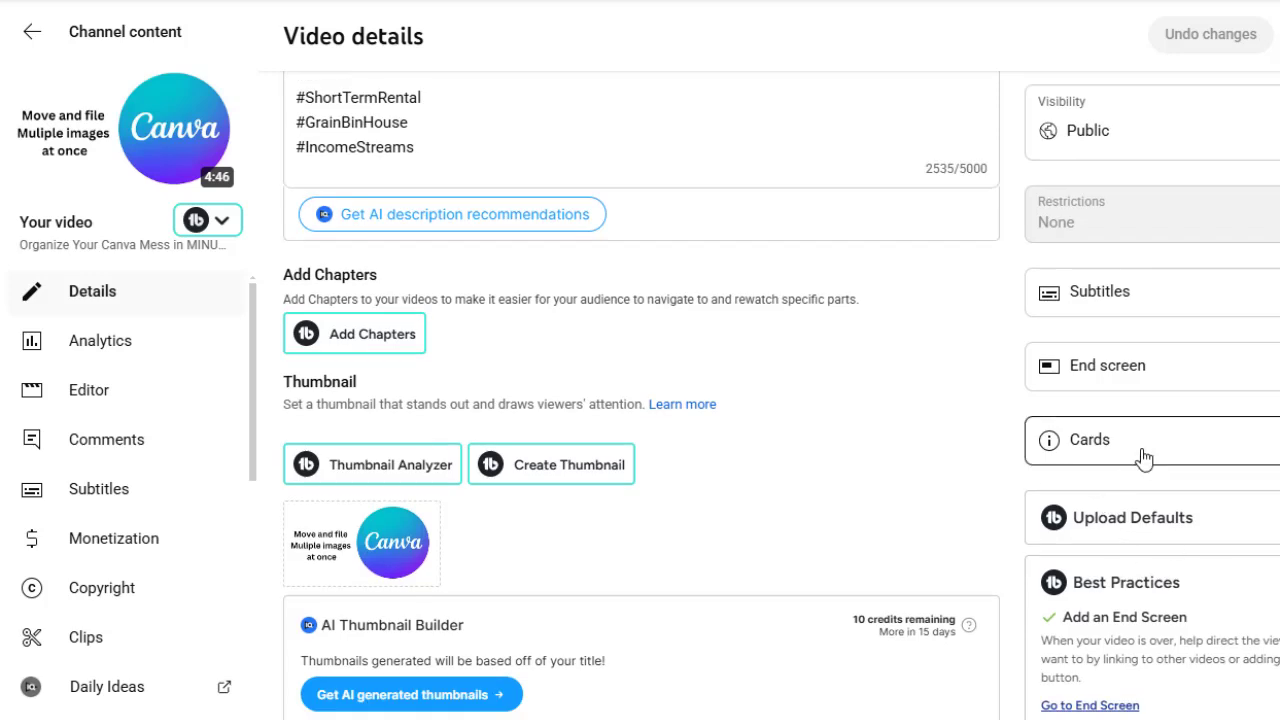
- Open the end screen editor, nudge the playlist element's start later, and browse the element types
click(1108, 365)
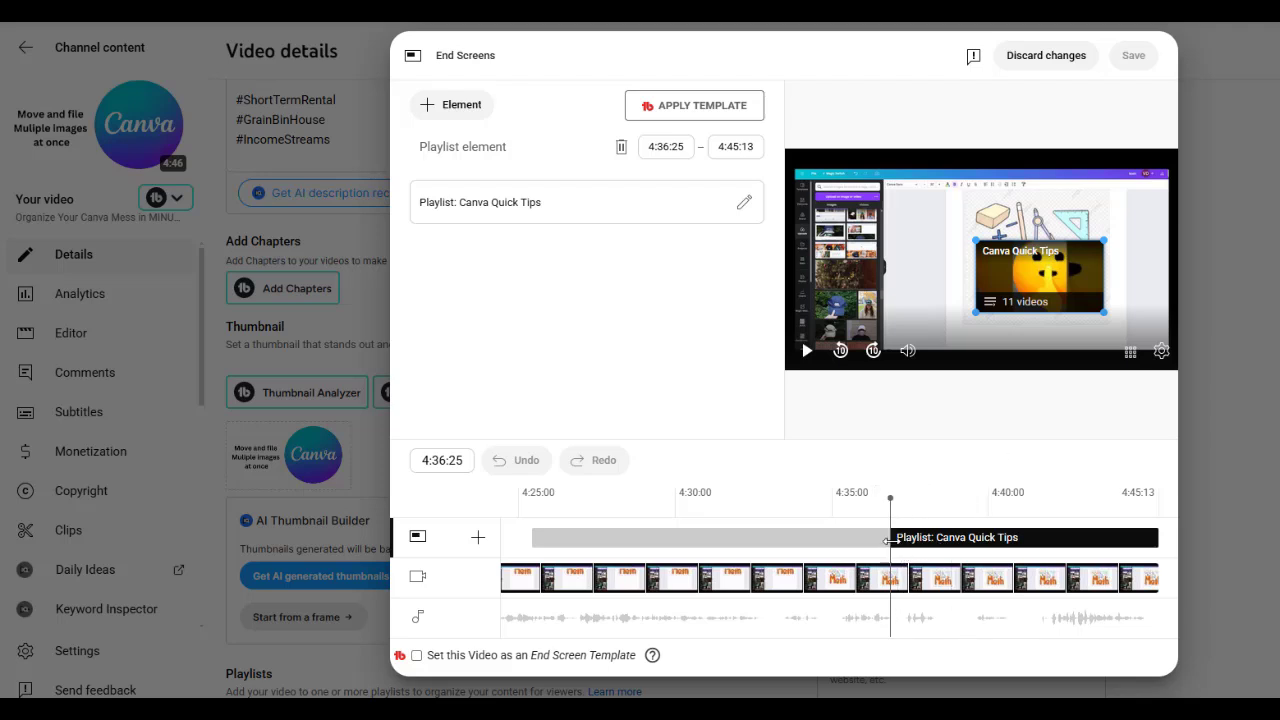
mouse_move(886, 538)
mouse_down()
mouse_move(970, 537)
mouse_move(888, 541)
mouse_up()
click(458, 118)
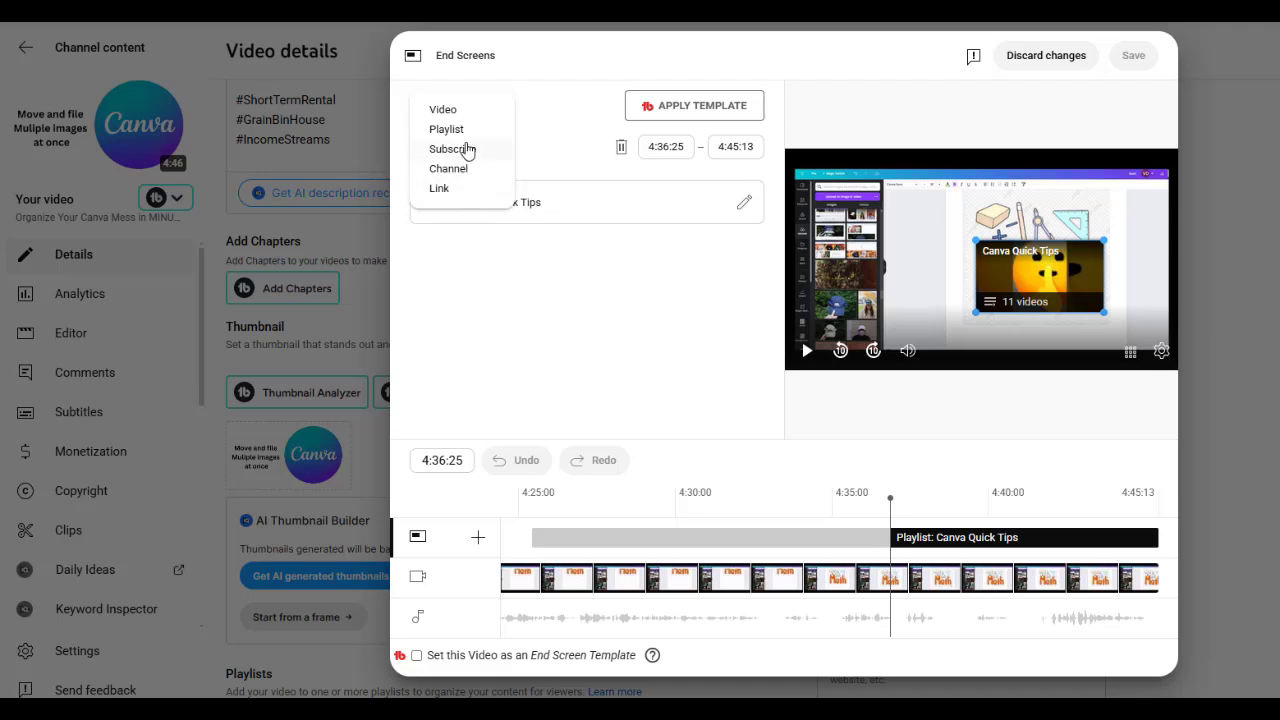
click(612, 312)
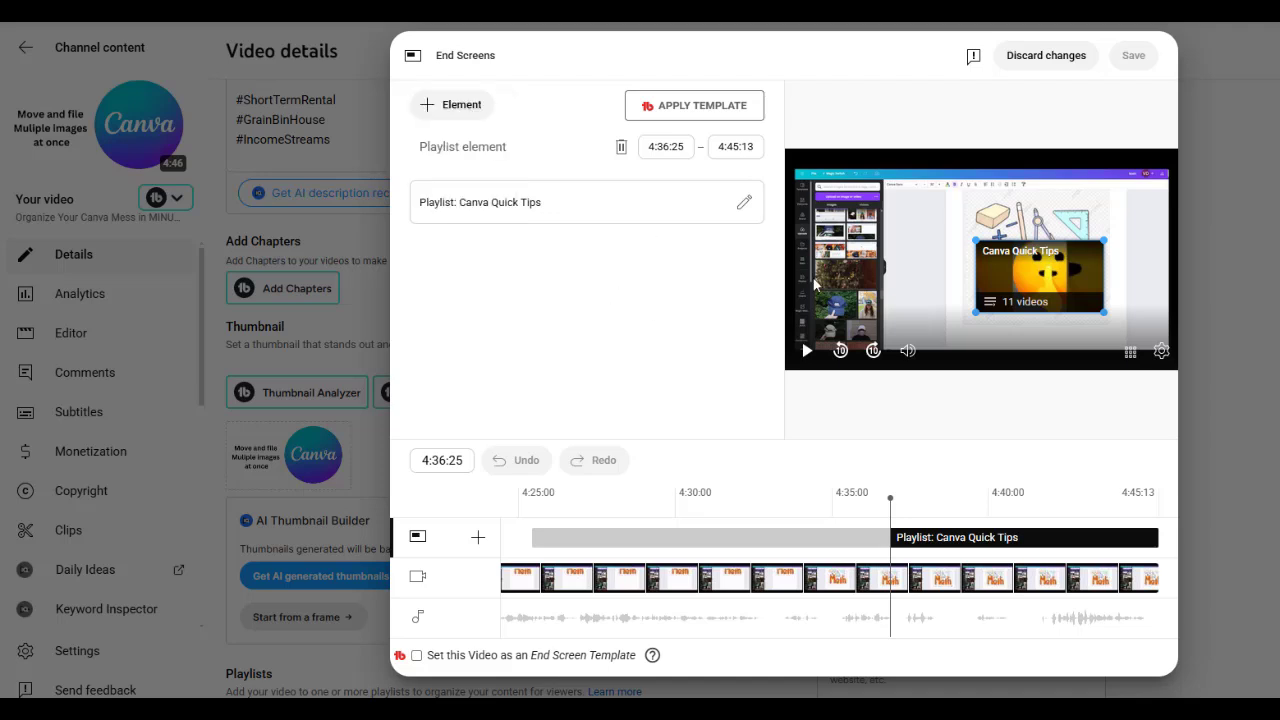
- Drag the Canva Quick Tips box up and right in the preview, then discard the edits
mouse_move(1046, 276)
mouse_down()
mouse_move(1046, 226)
mouse_move(1094, 242)
mouse_move(1036, 275)
mouse_move(960, 279)
mouse_move(1040, 262)
mouse_up()
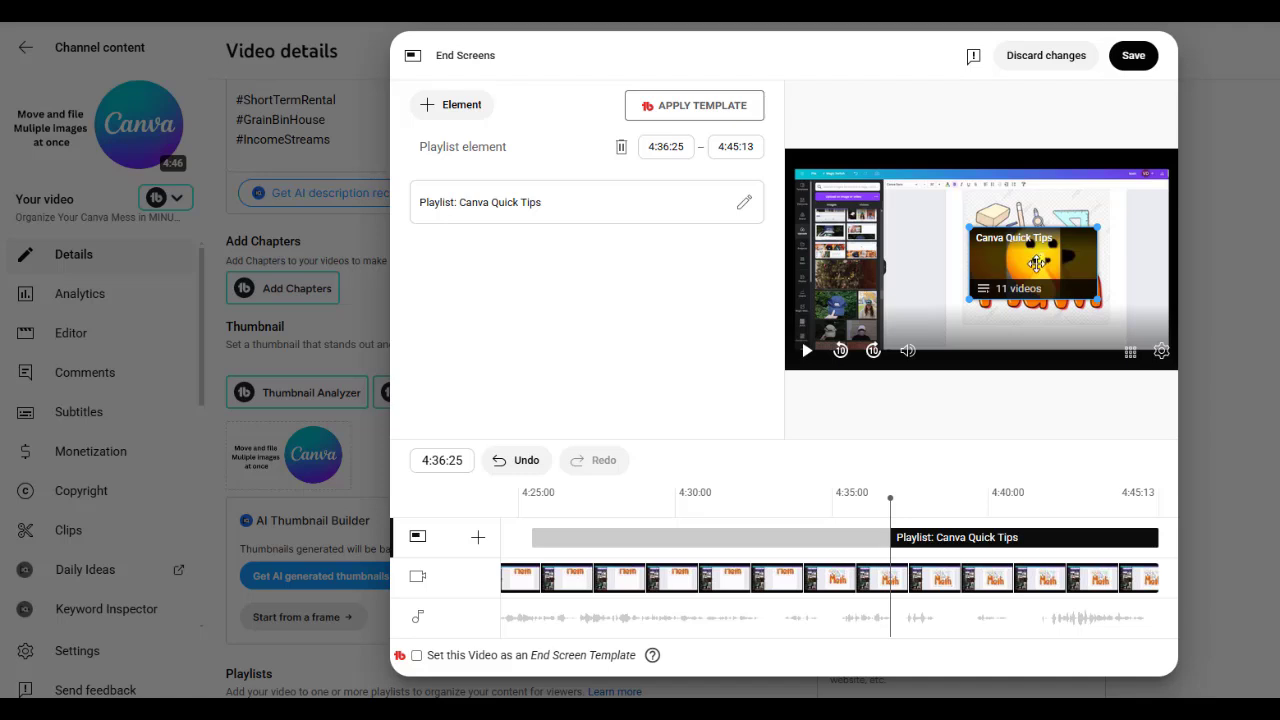
drag(1037, 263, 1077, 245)
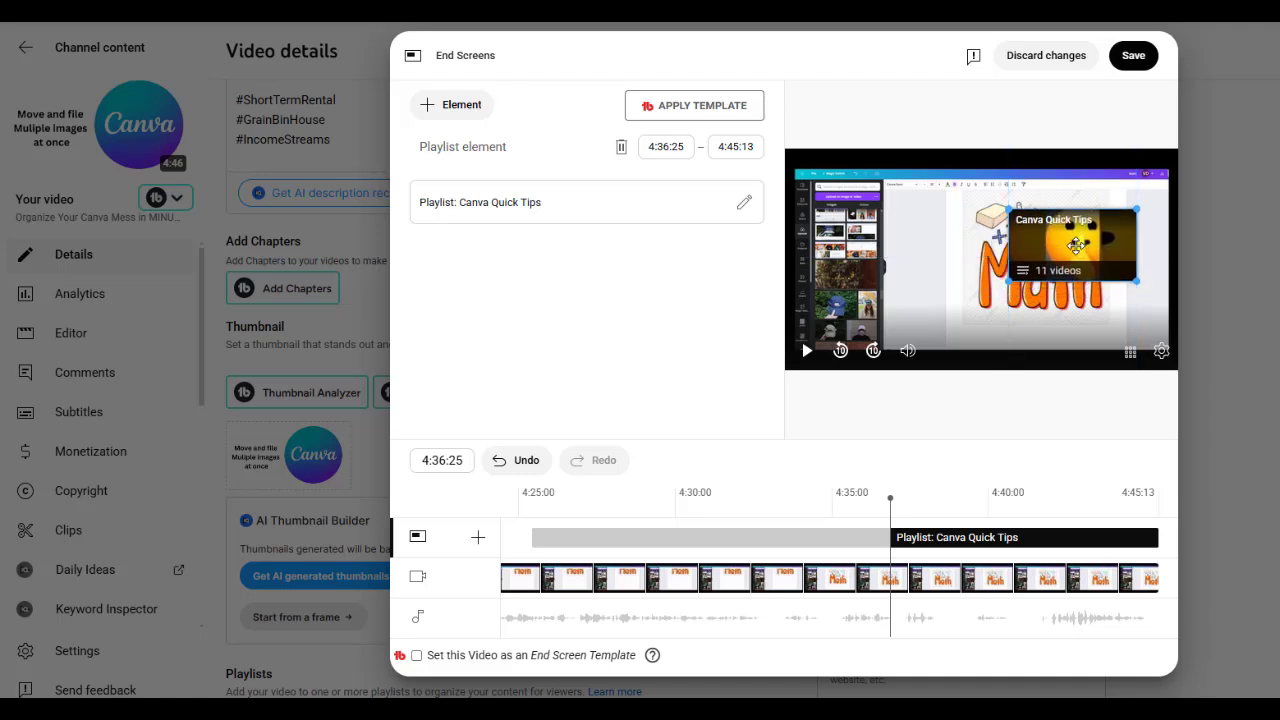
click(1043, 58)
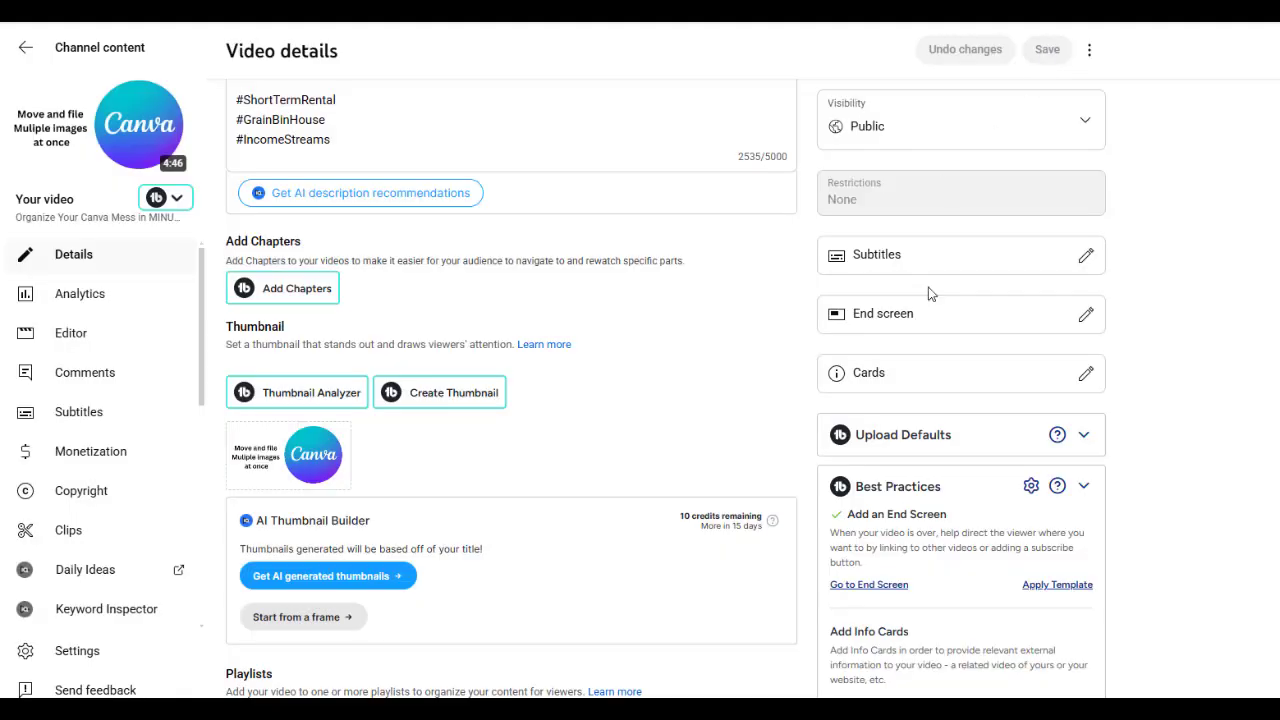
- Open the Canva video's cards editor and move the playhead to about 1:59:29
click(1087, 377)
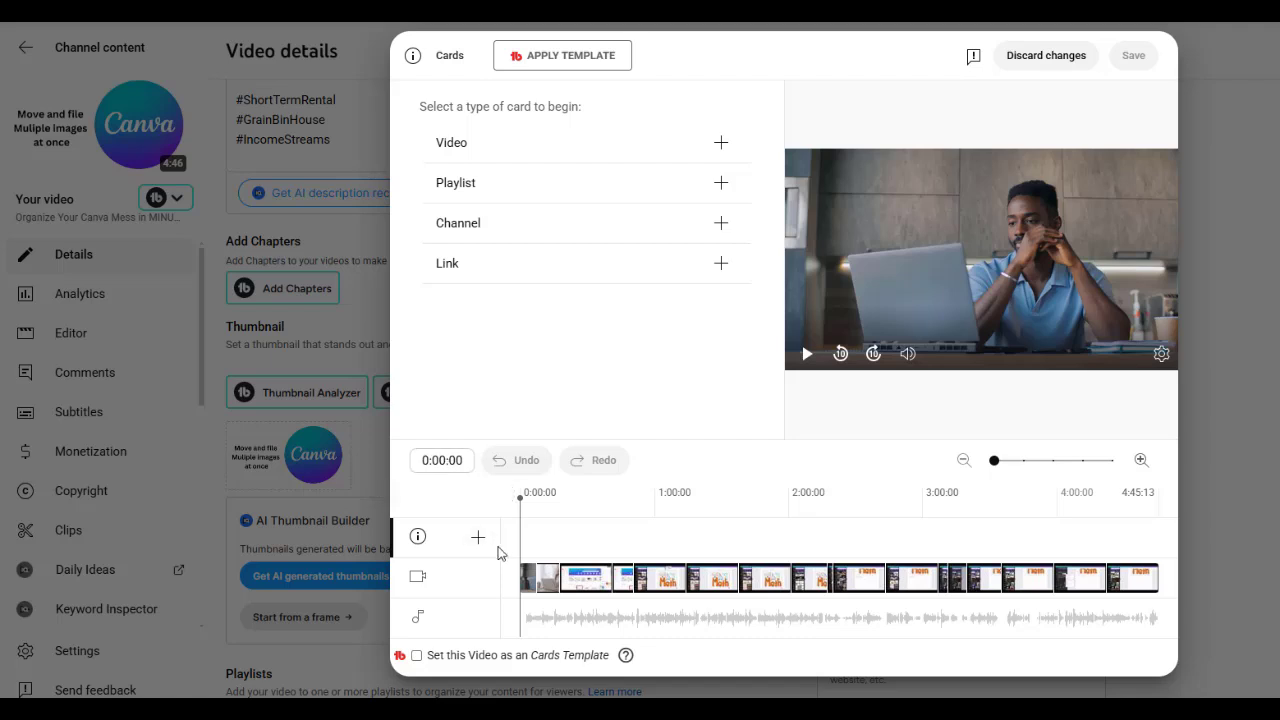
drag(520, 538, 788, 523)
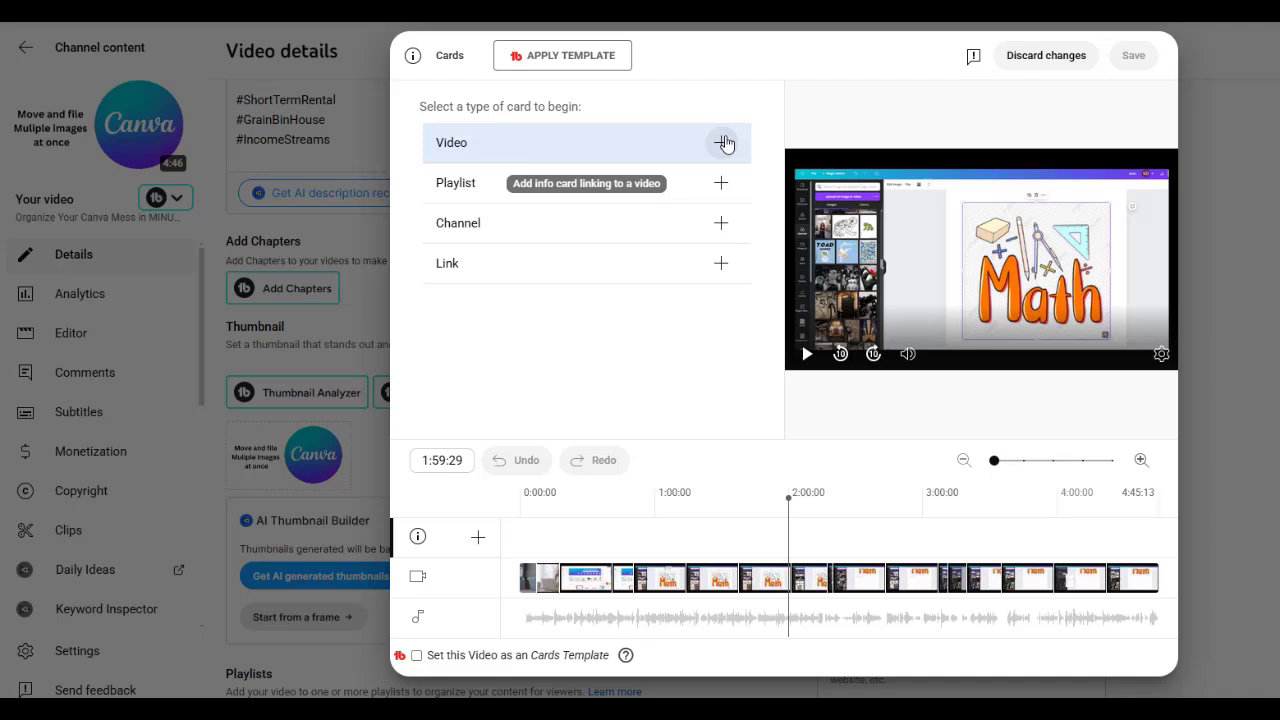
- Add a Playlist card at 1:59:29 linked to the Canva Quick Tips playlist
click(722, 184)
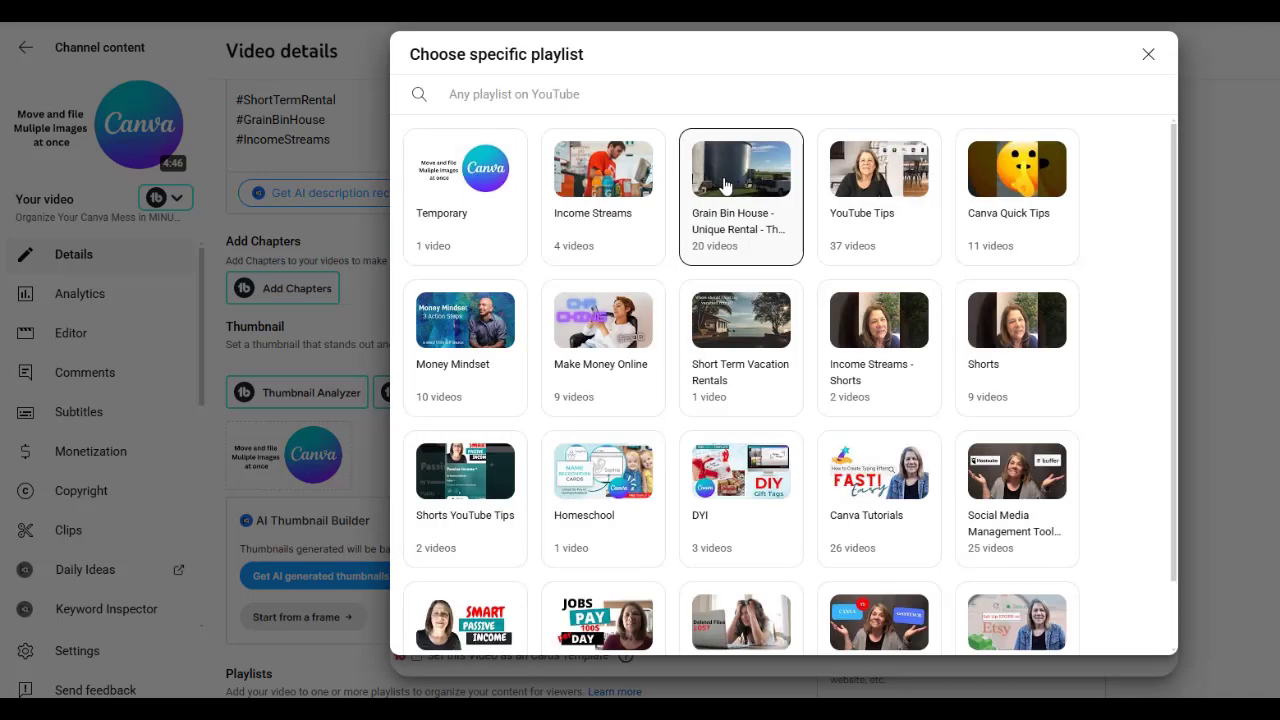
click(994, 171)
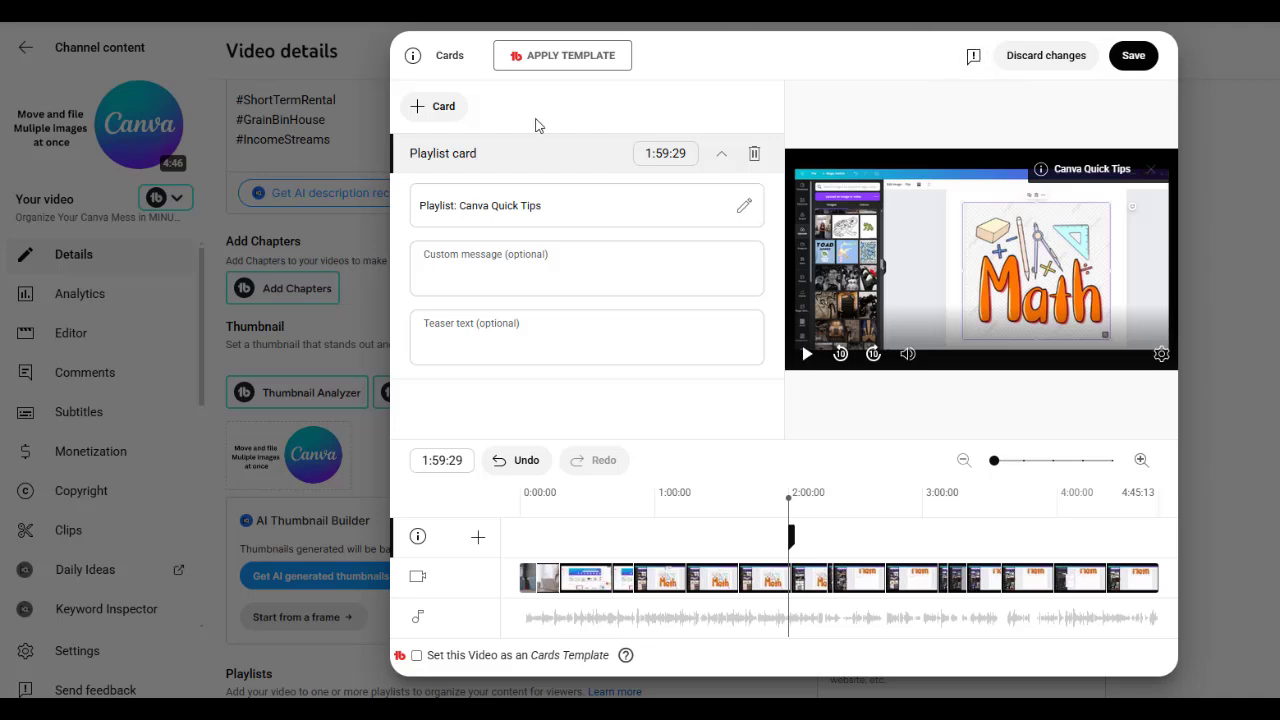
- Show the + Card list of card types, then close it without adding another card
click(420, 112)
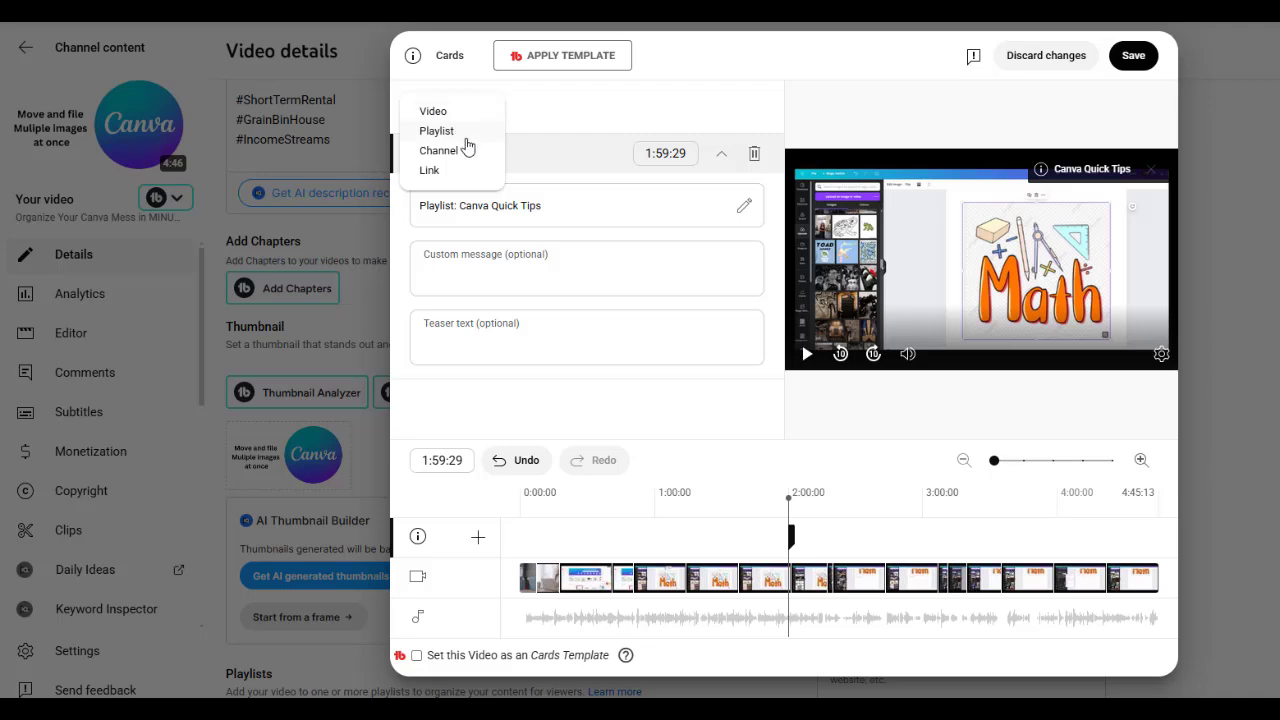
click(742, 76)
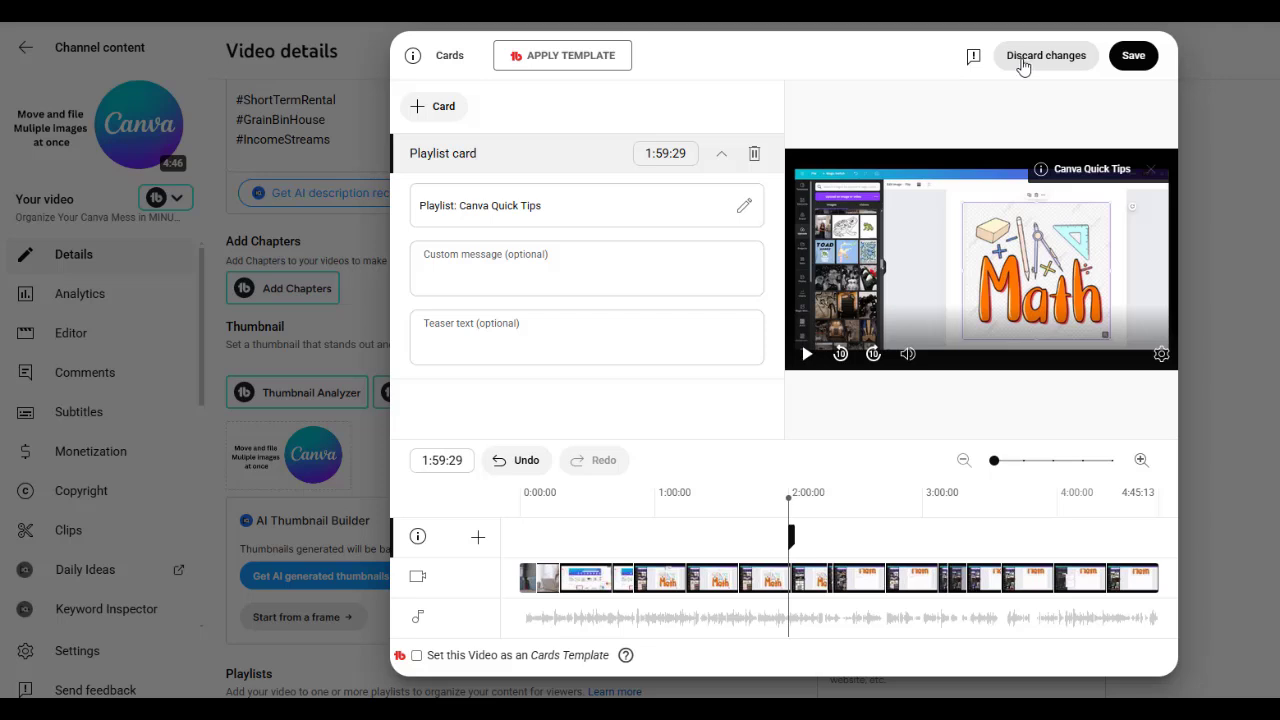
click(1047, 66)
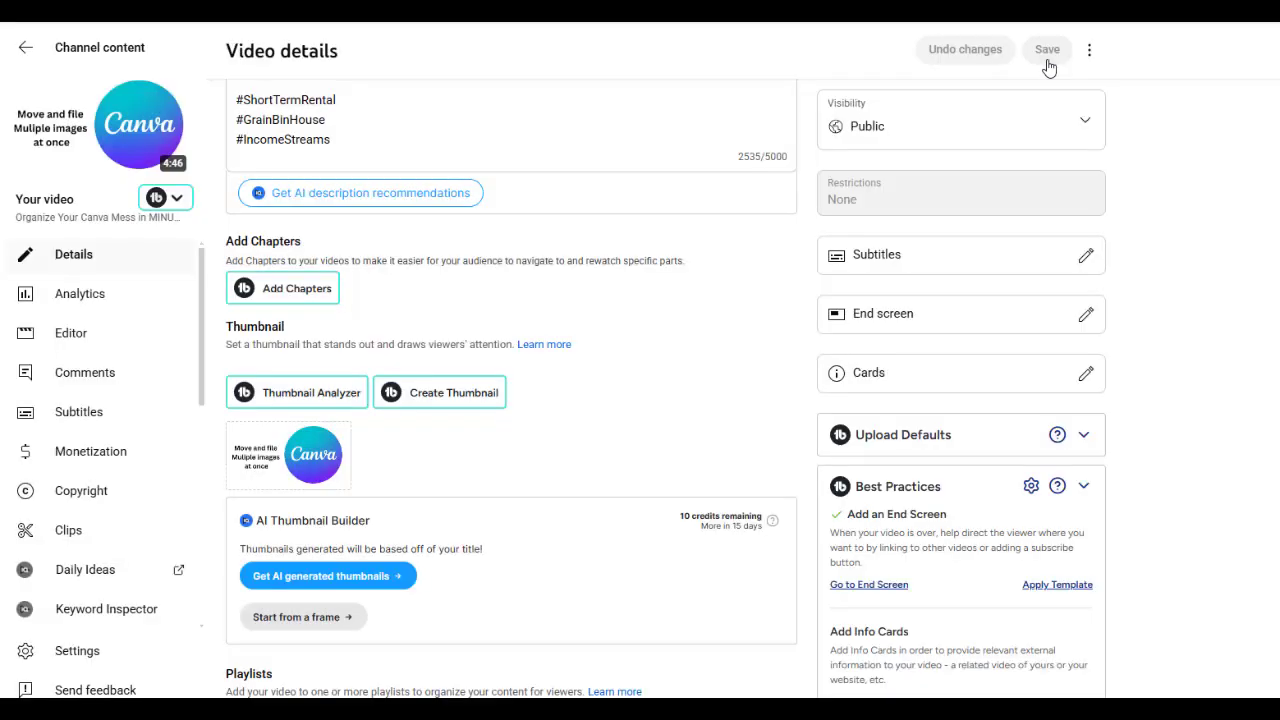